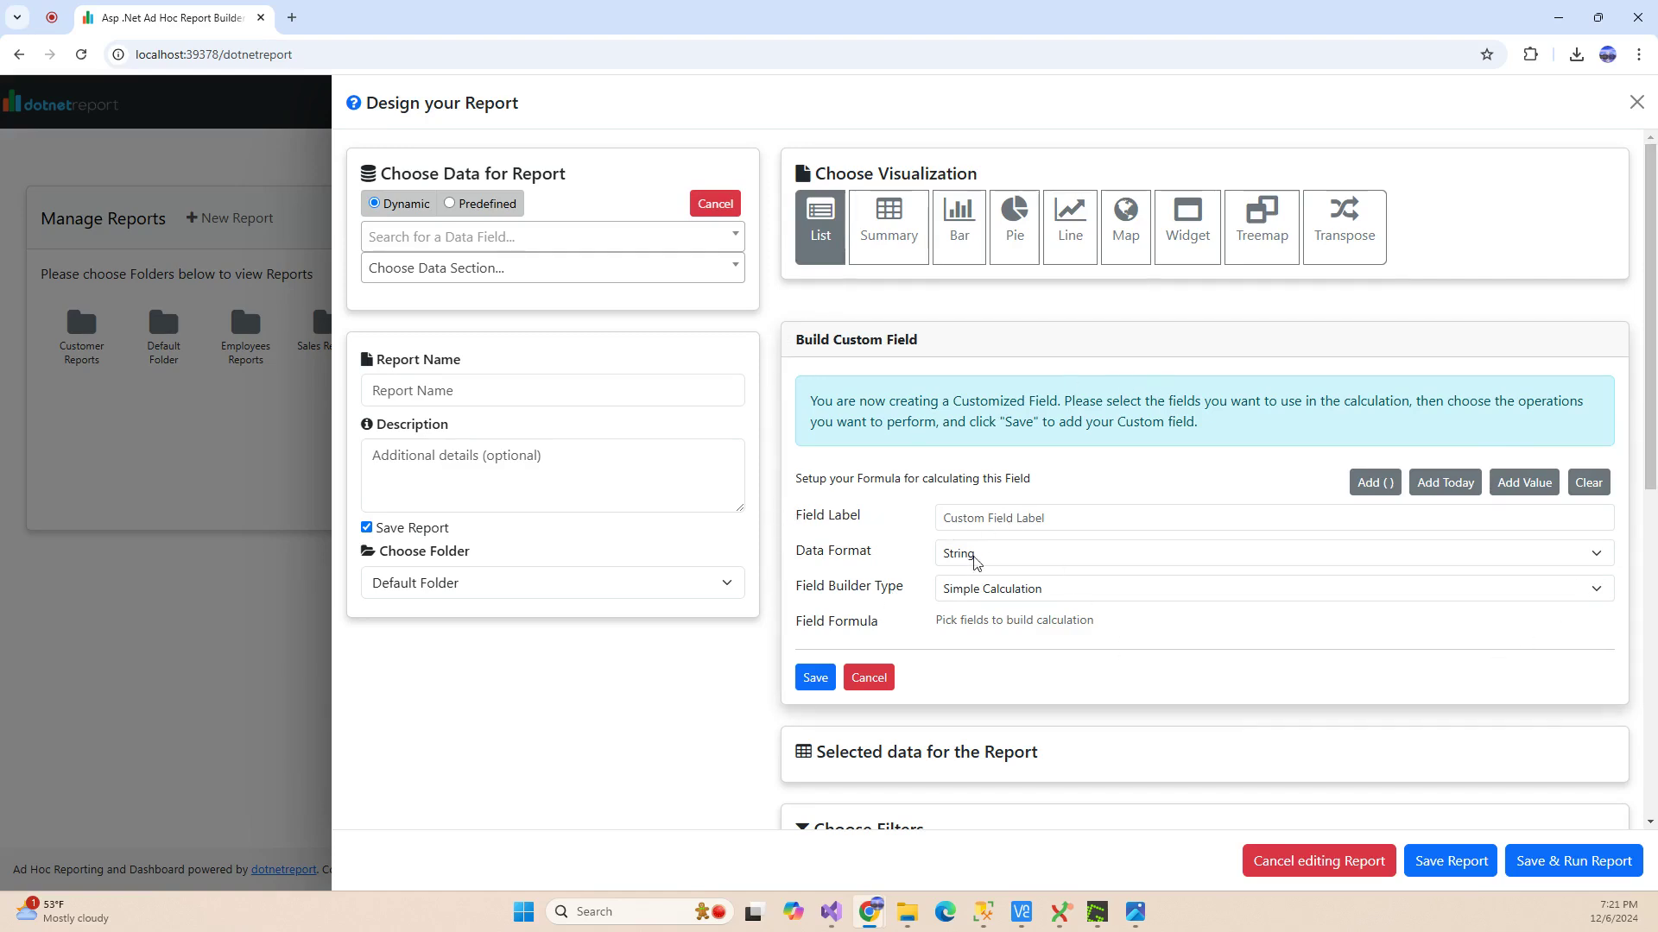
pyautogui.click(541, 269)
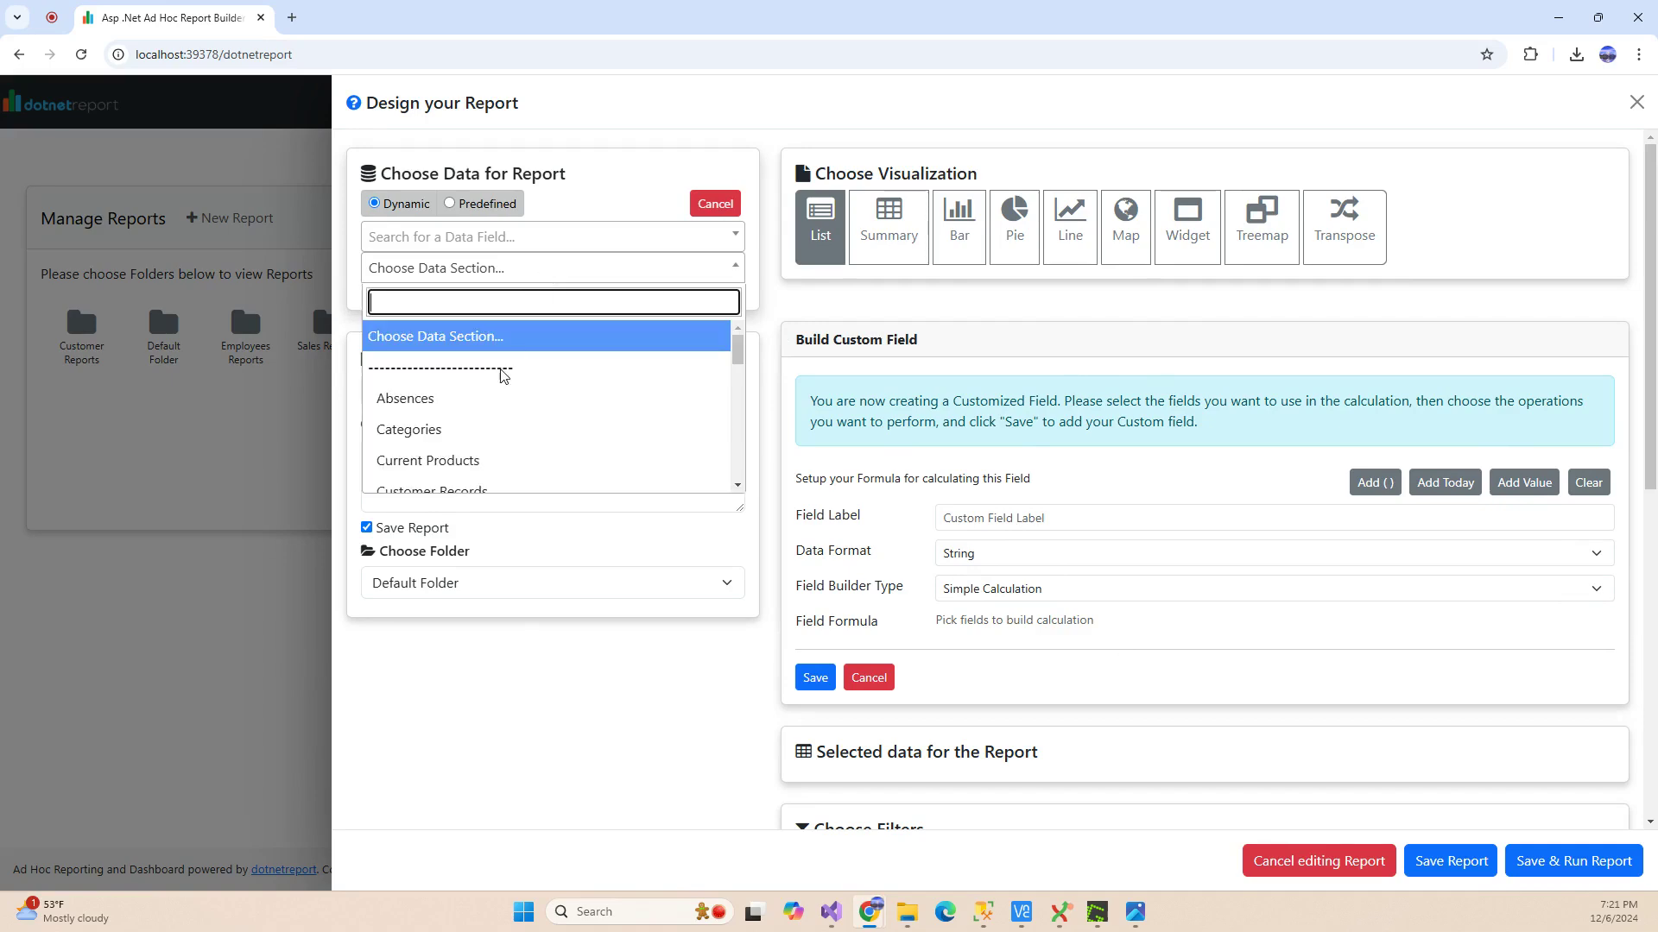
pyautogui.click(460, 427)
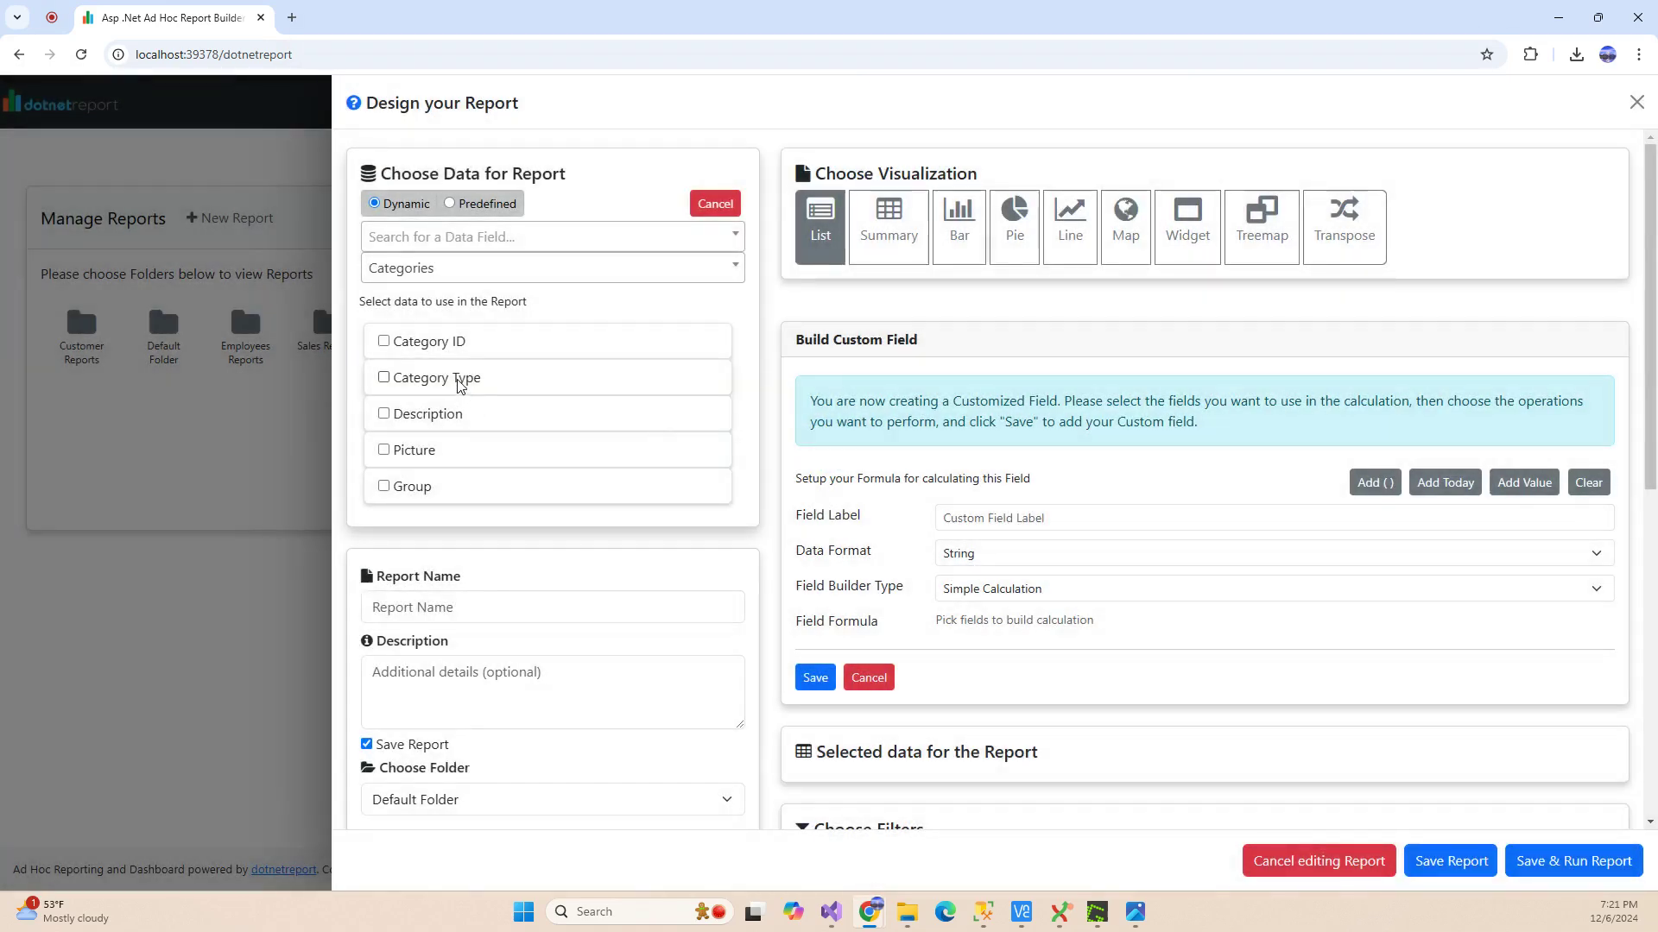
pyautogui.click(410, 377)
pyautogui.click(409, 414)
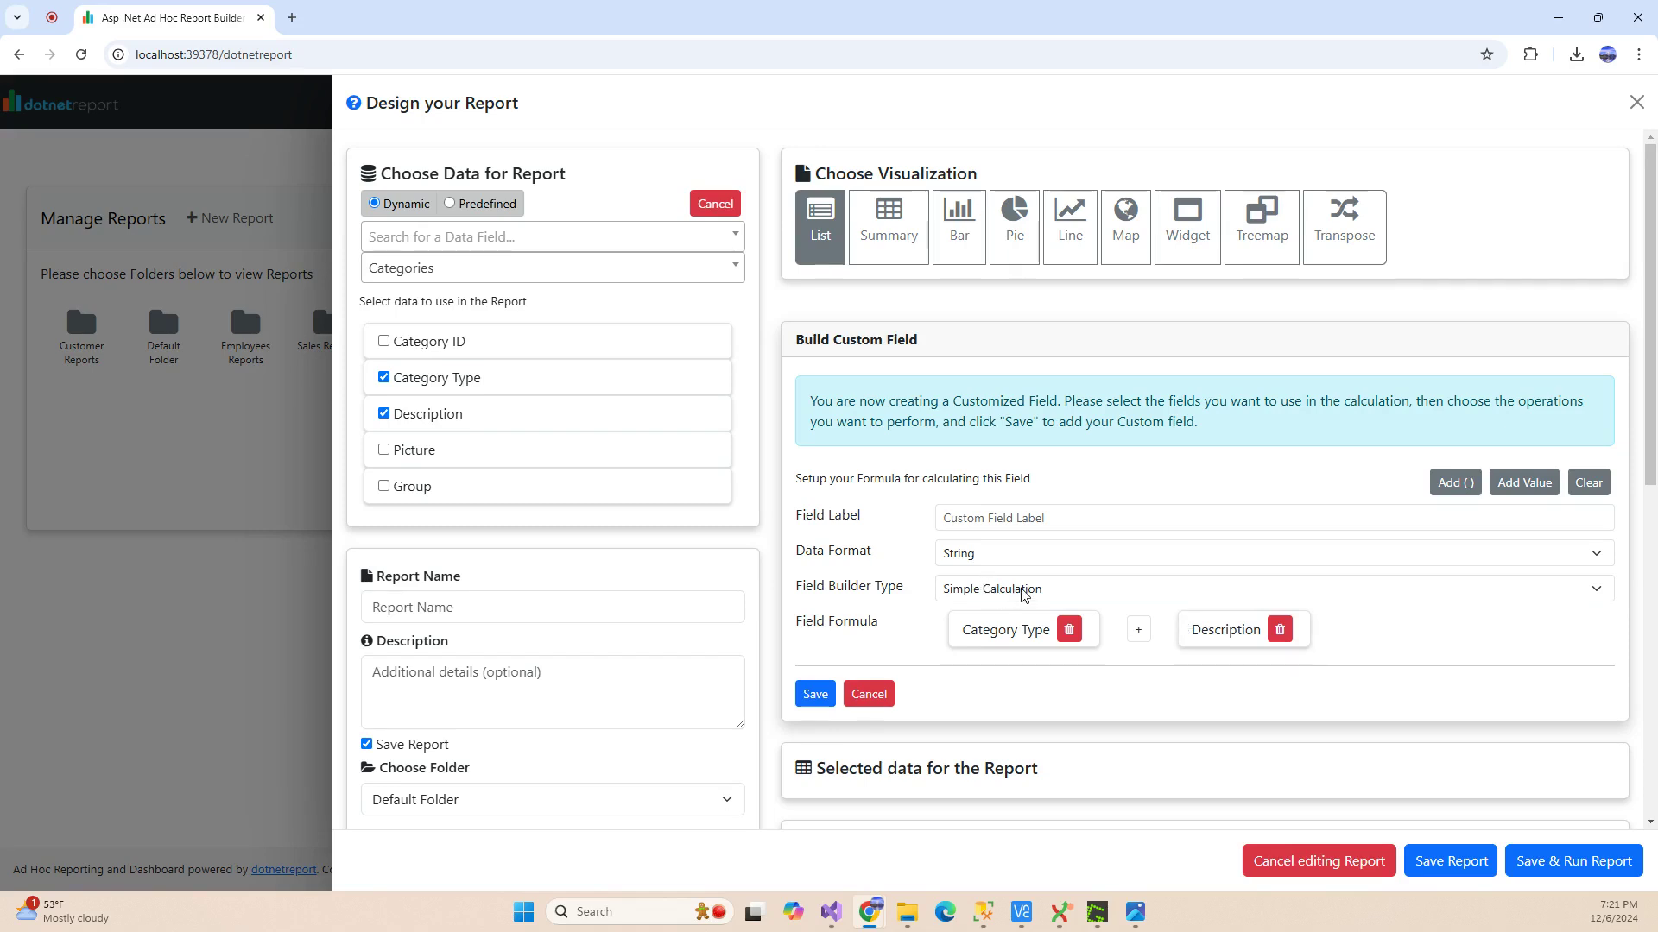
pyautogui.click(1069, 630)
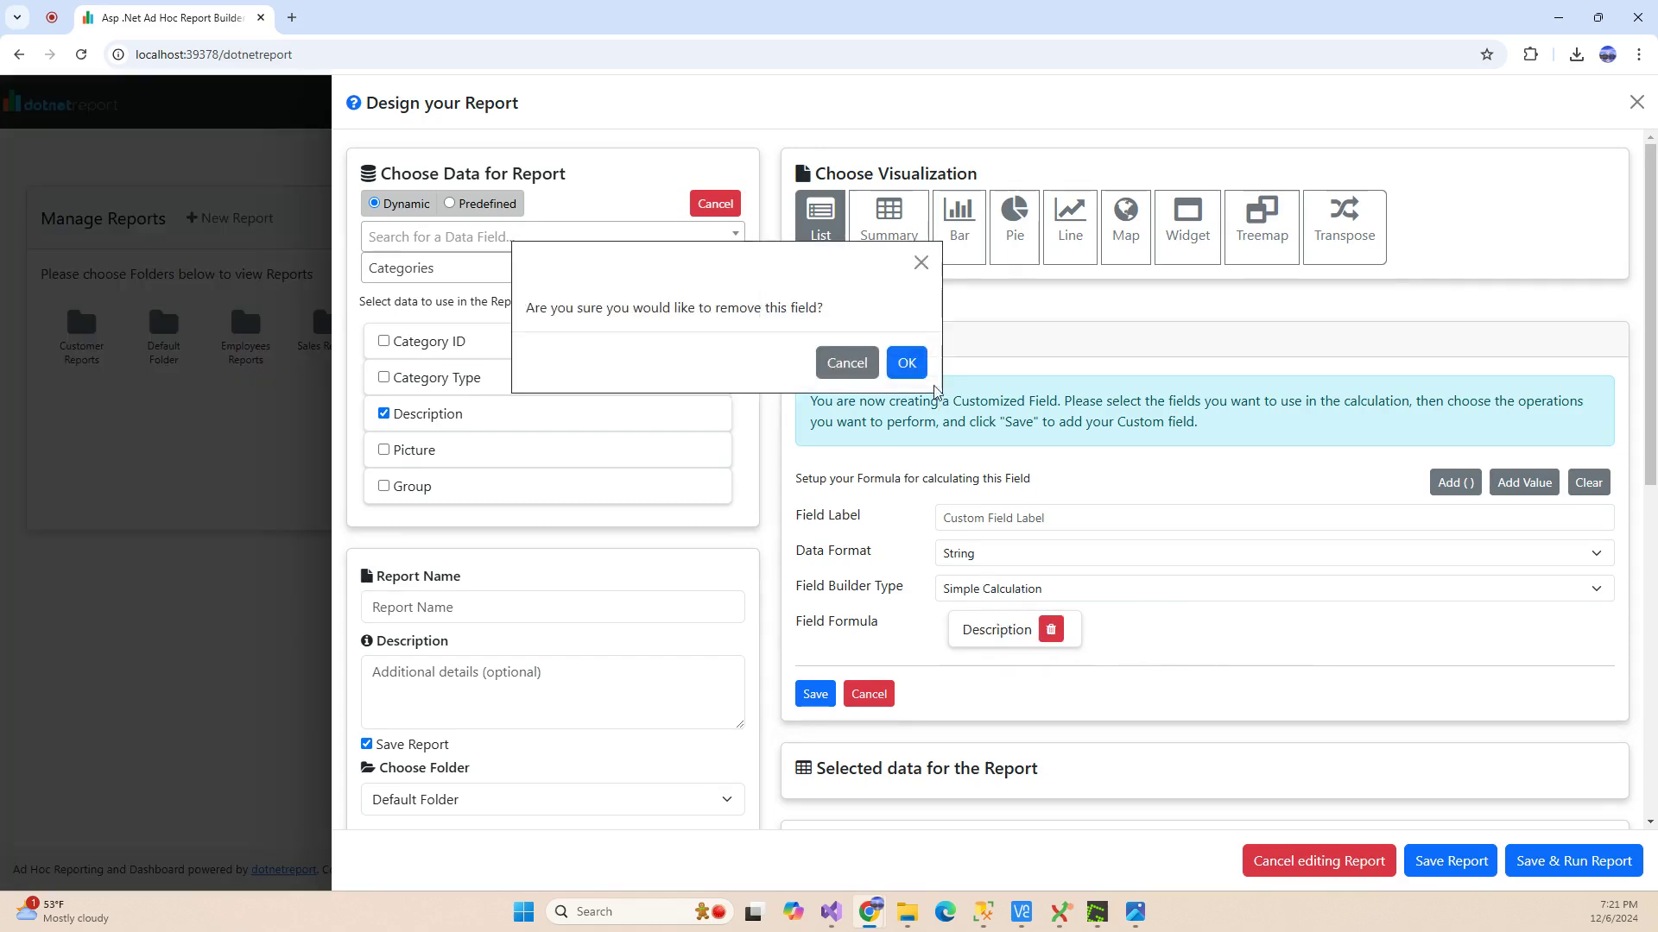
pyautogui.click(908, 365)
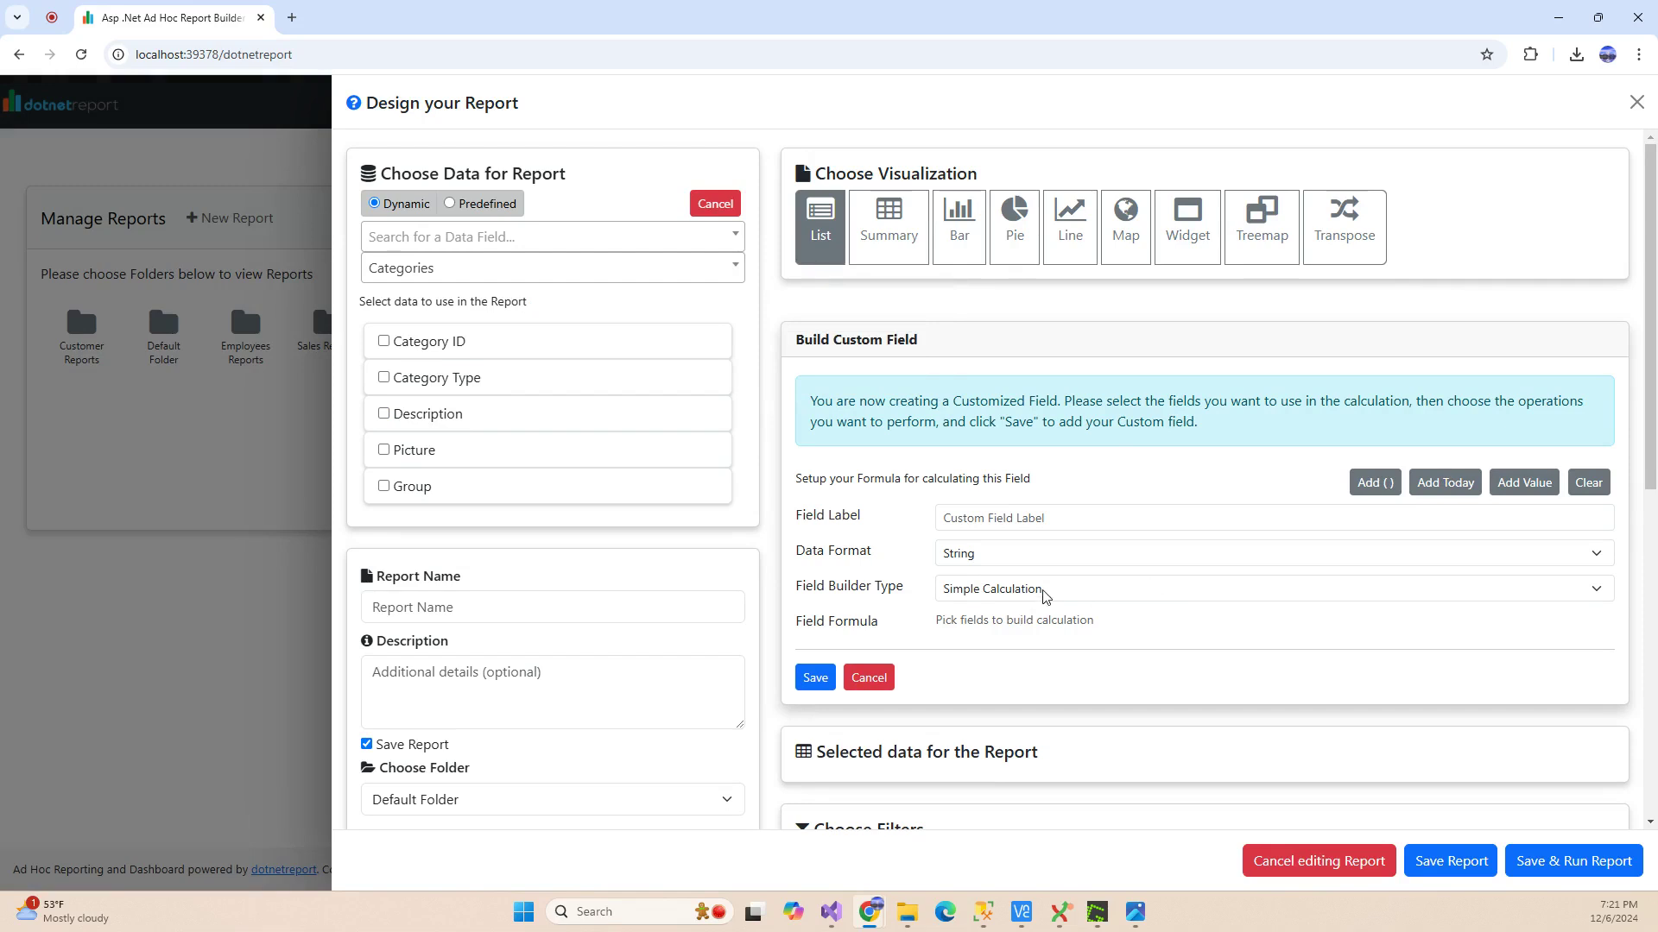
# Set the custom field's builder type to Advanced Expression and its data operation to CASE (Multiple Conditions)
pyautogui.click(1045, 596)
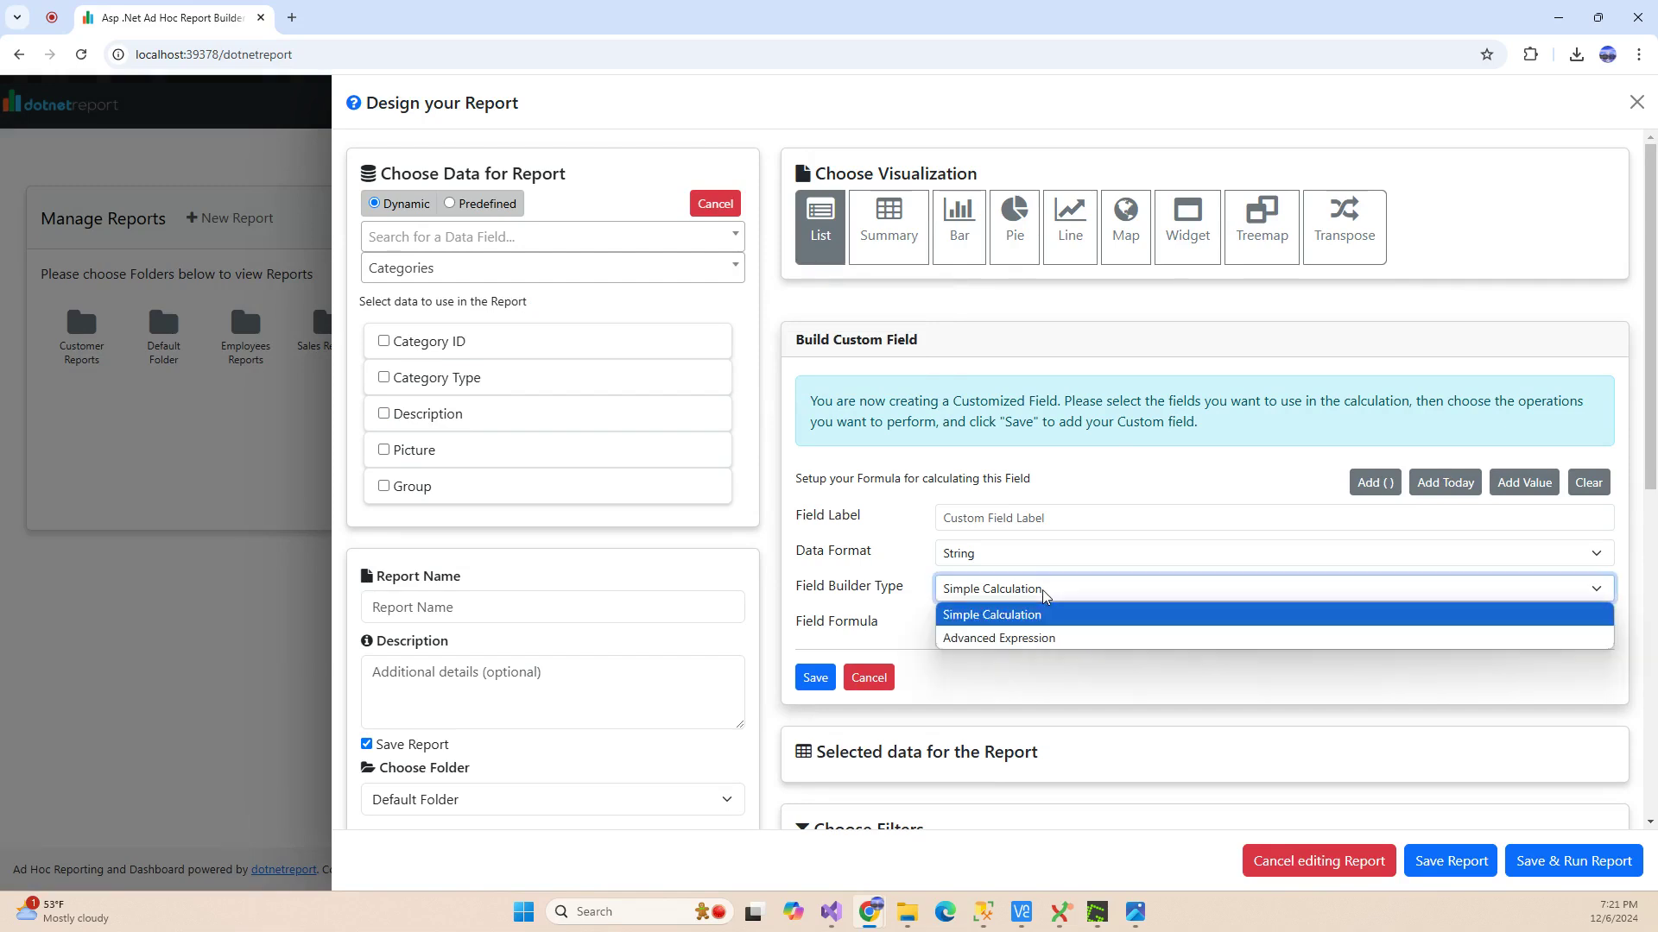
pyautogui.click(1054, 640)
pyautogui.scroll(-2, 1071, 656)
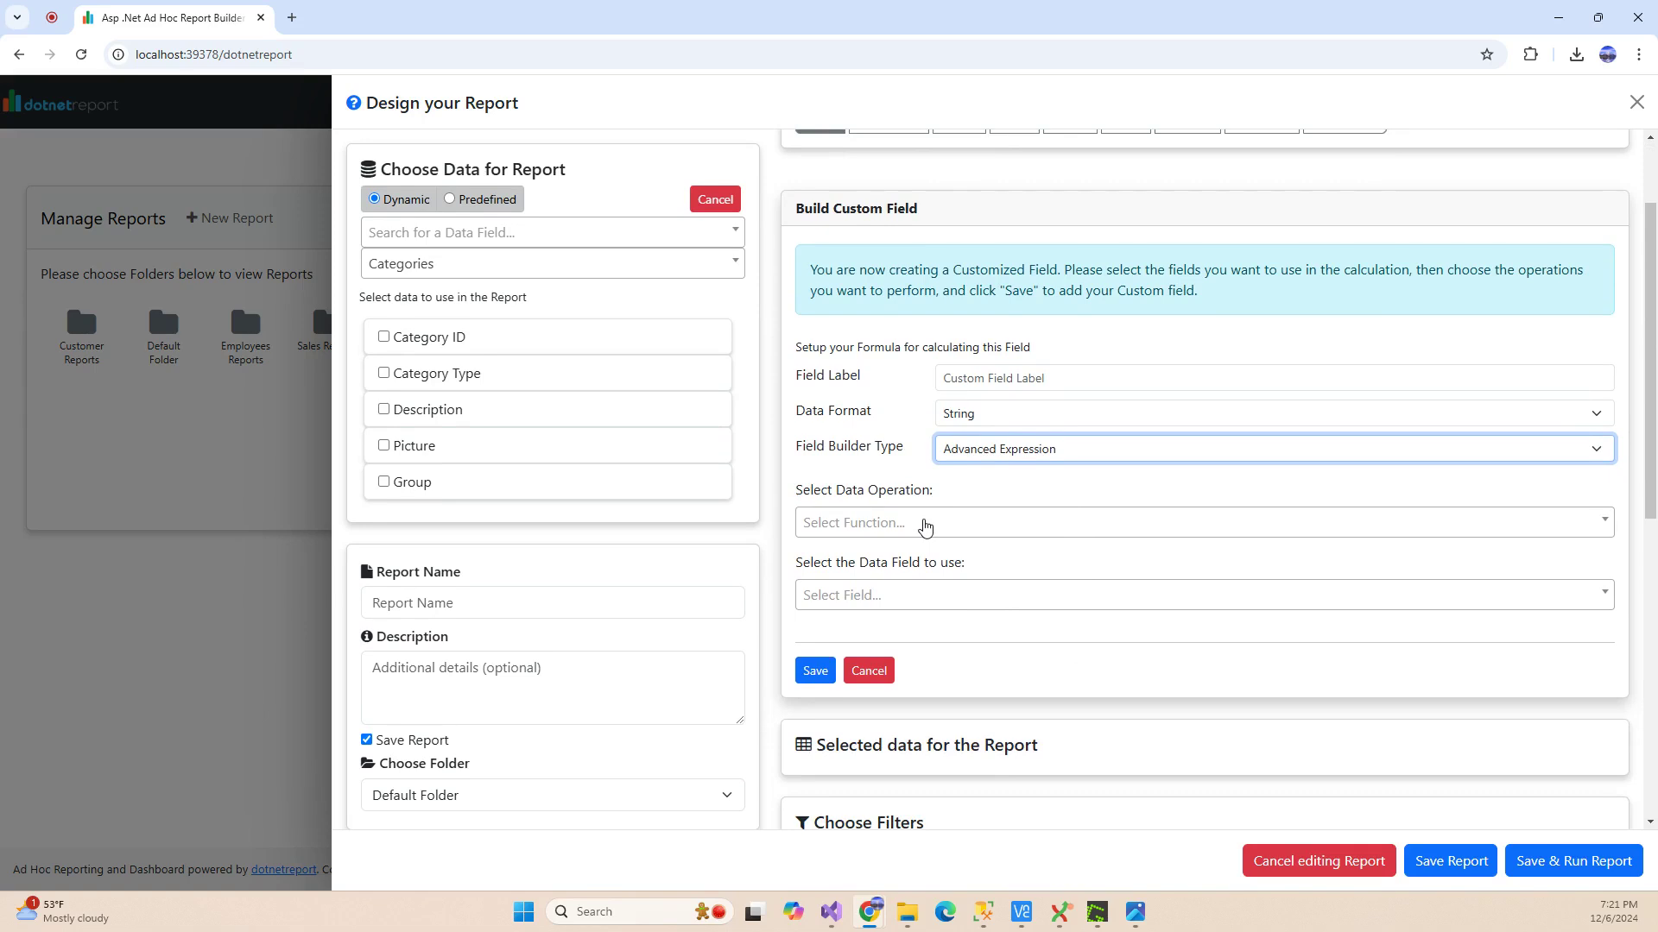
pyautogui.scroll(-1, 925, 526)
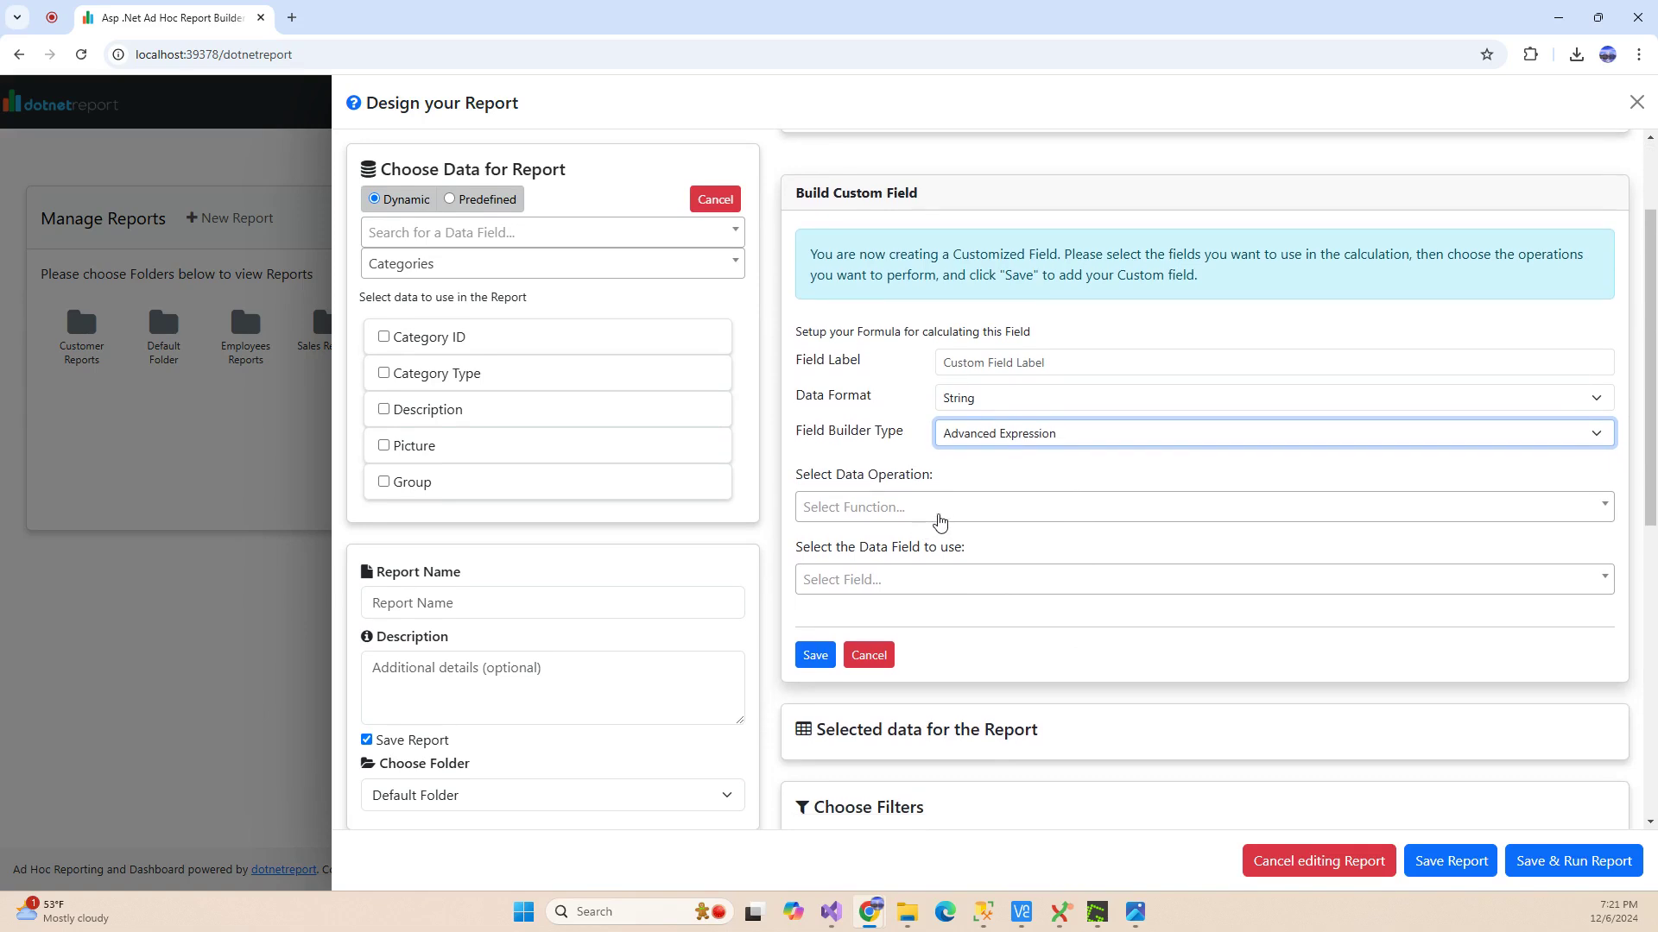
pyautogui.click(939, 516)
pyautogui.scroll(-4, 932, 650)
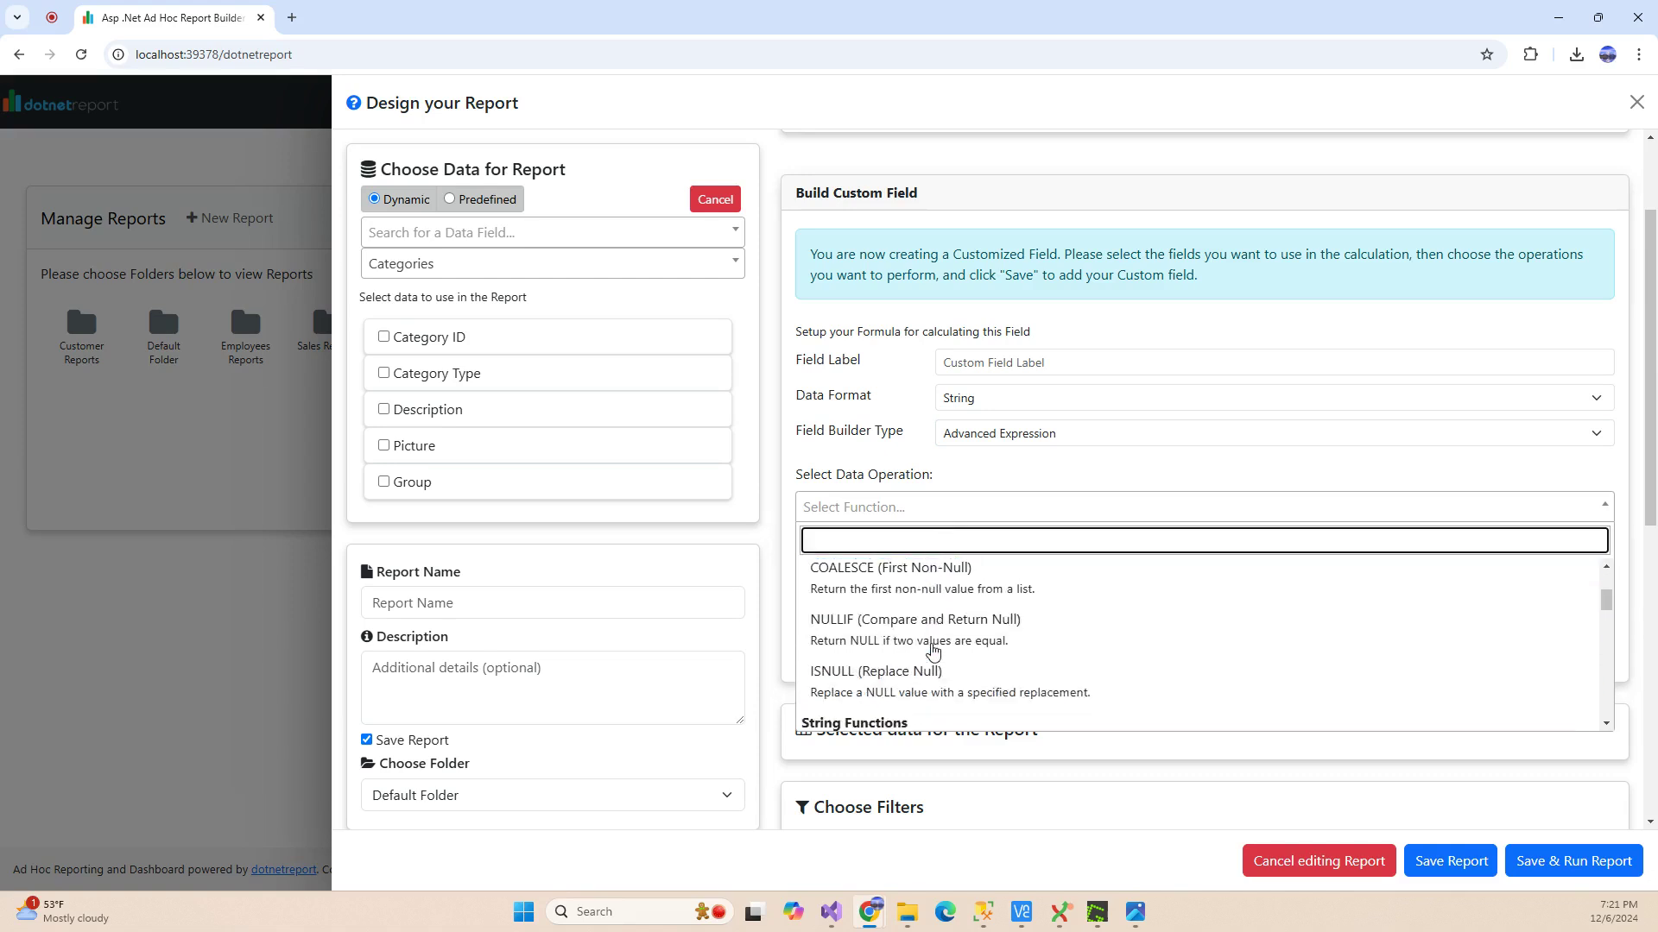
pyautogui.scroll(2, 932, 650)
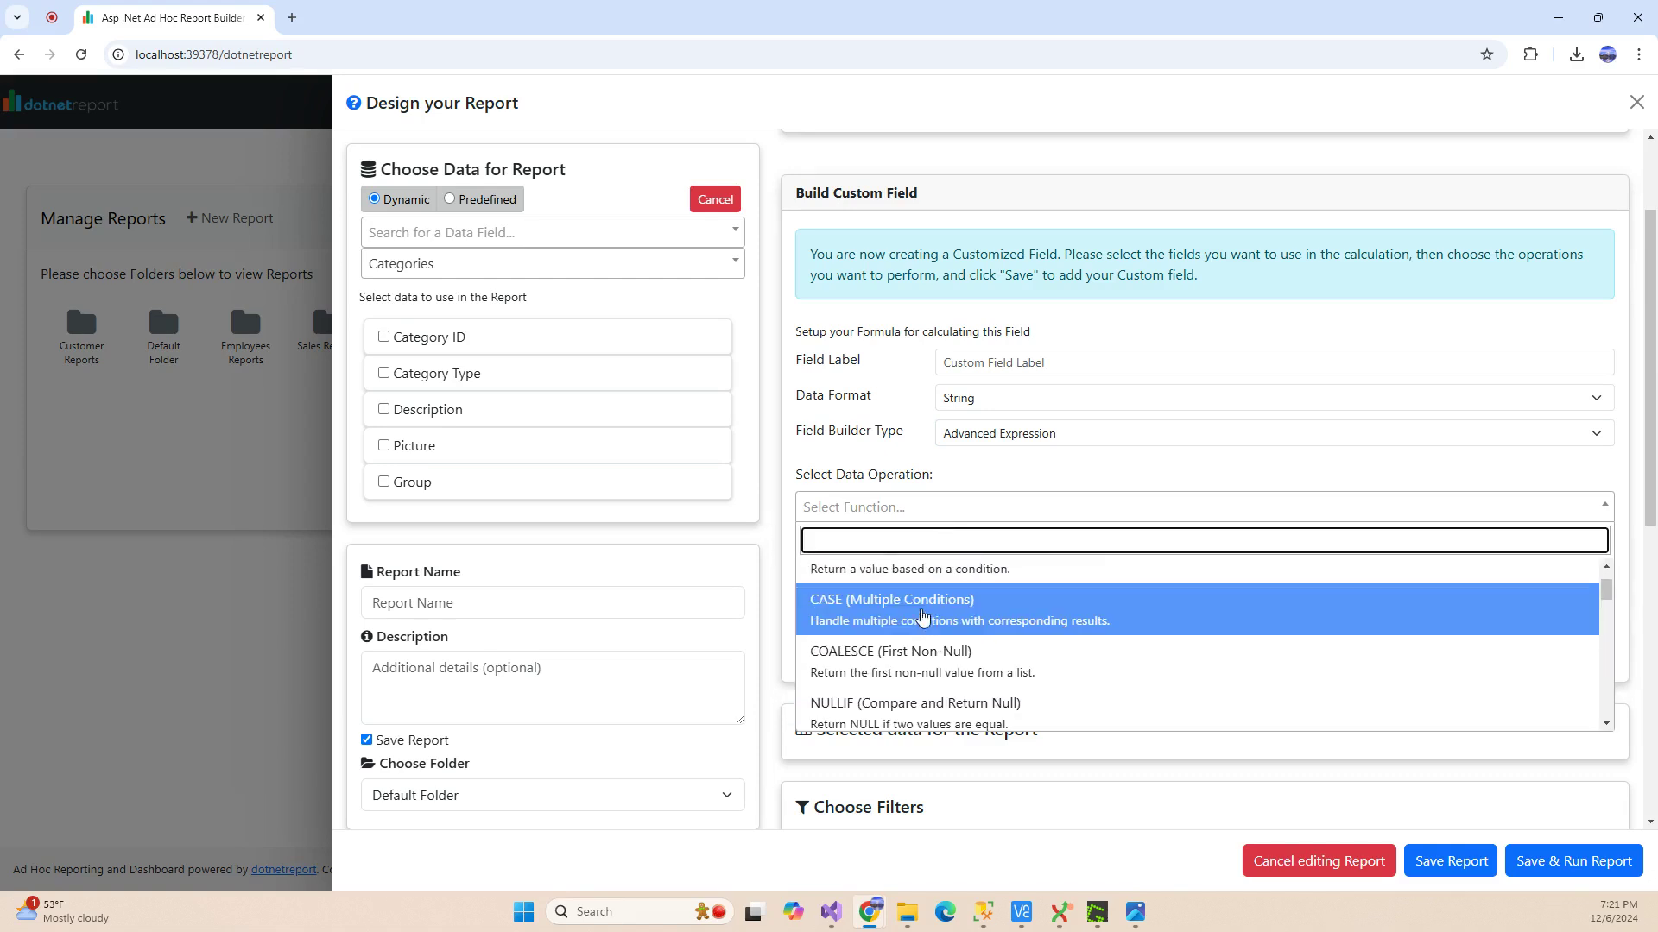
pyautogui.click(923, 618)
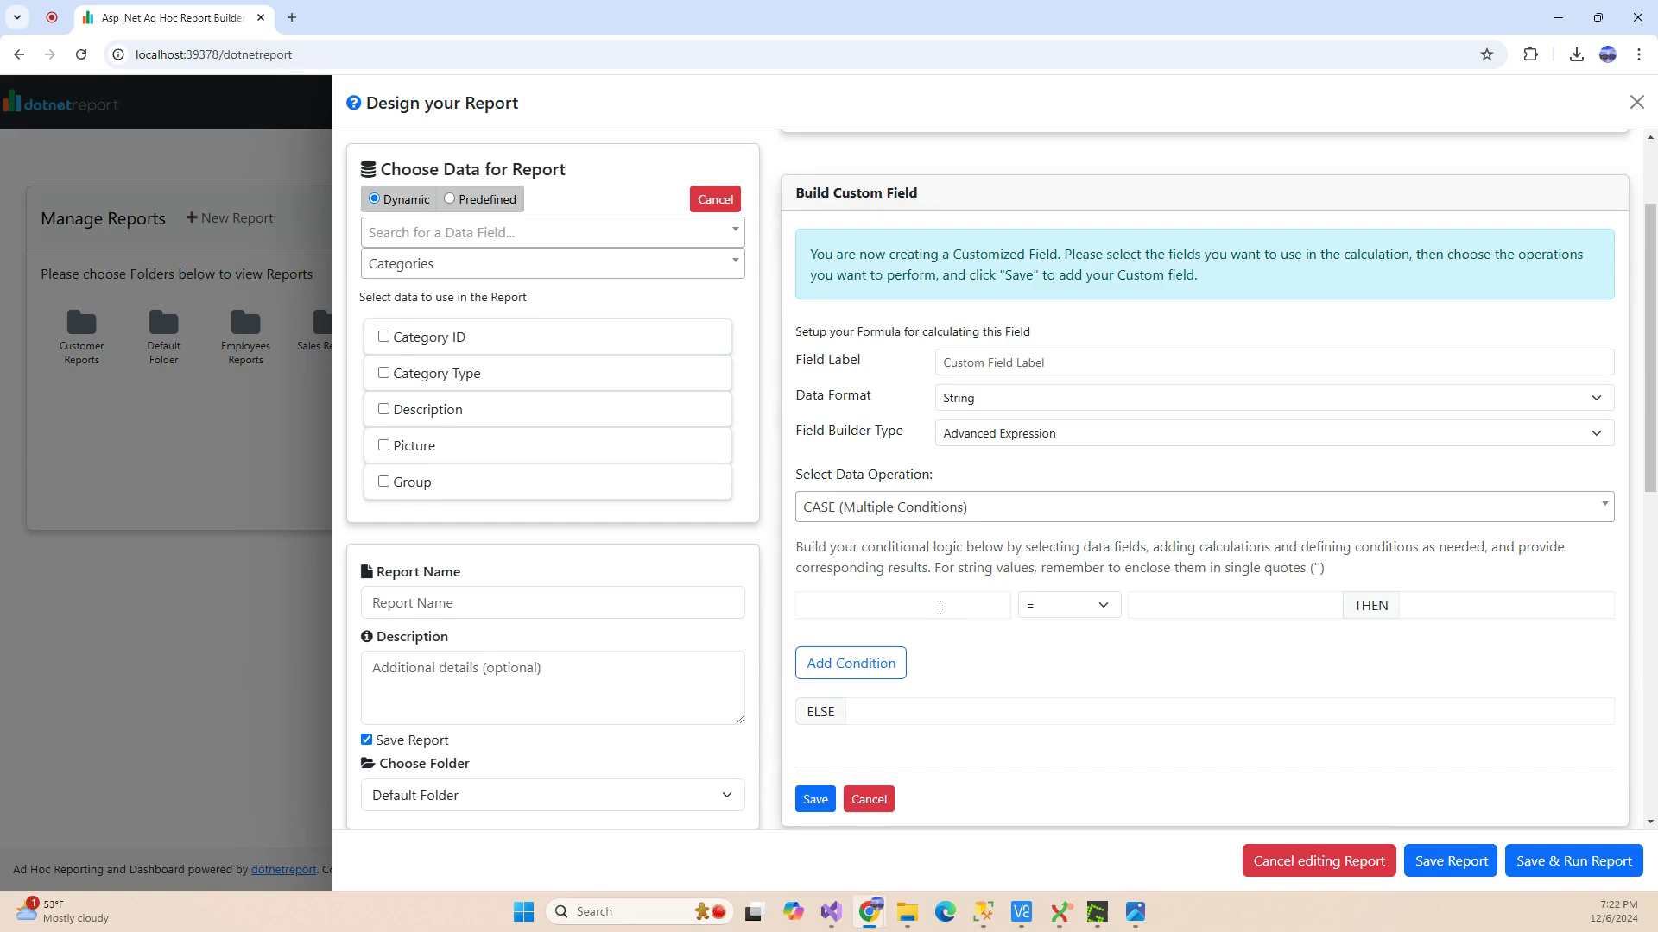
# Define the CASE condition as Employees > First name equal to the employee's first name in single quotes
pyautogui.click(939, 607)
pyautogui.write('first')
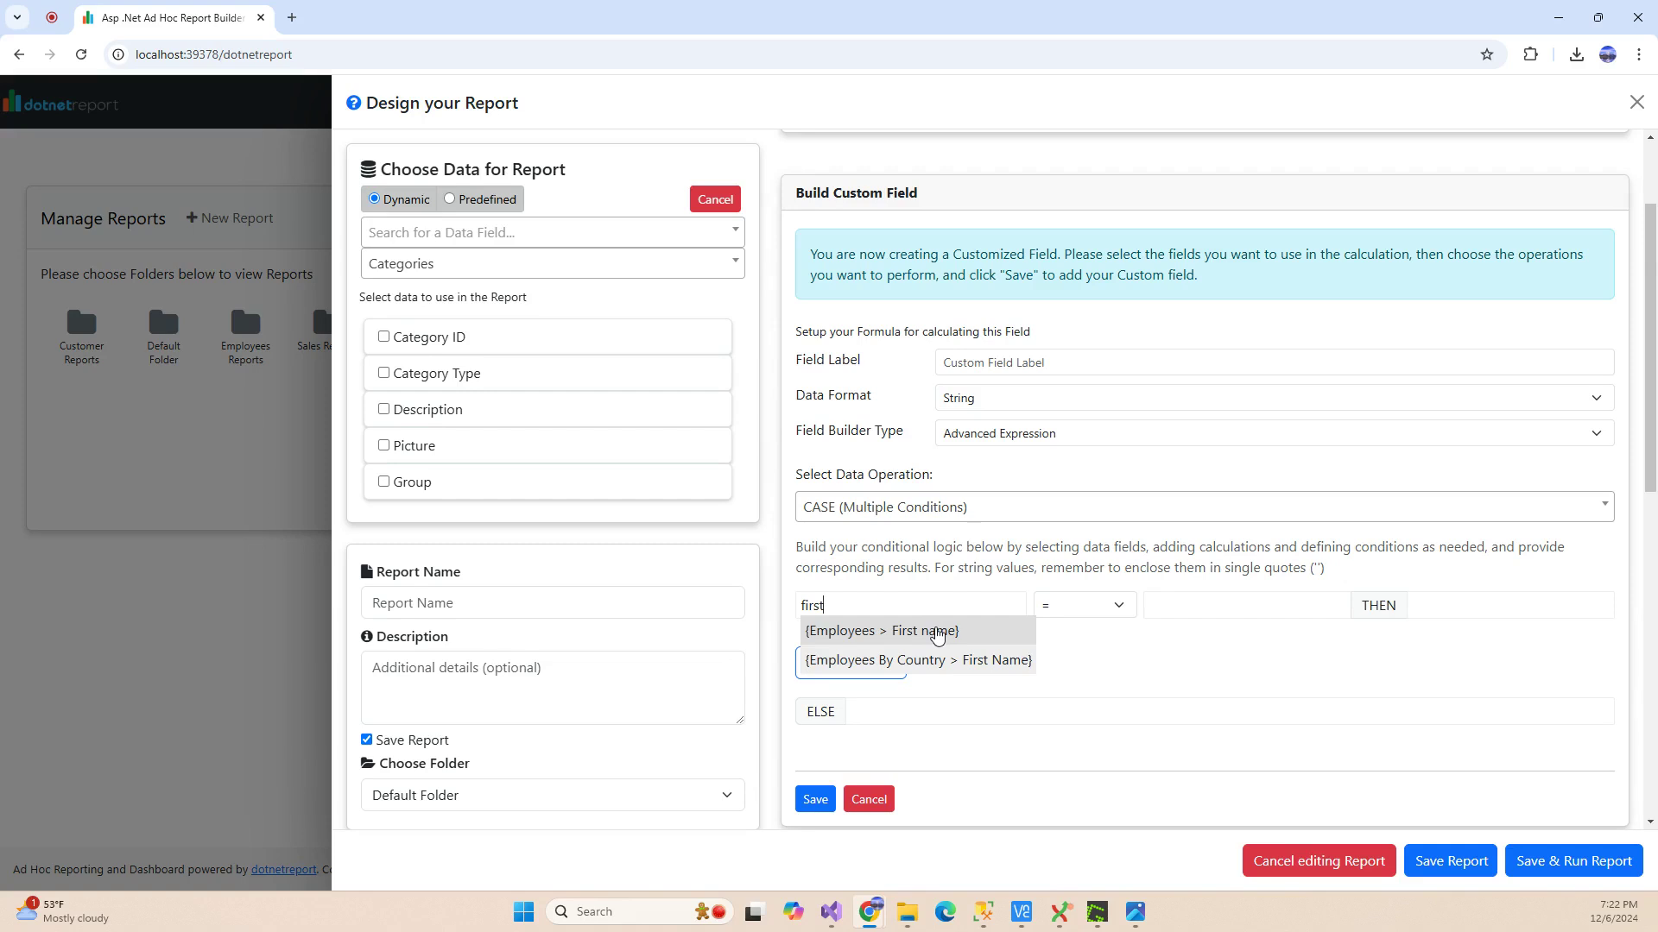
pyautogui.click(938, 632)
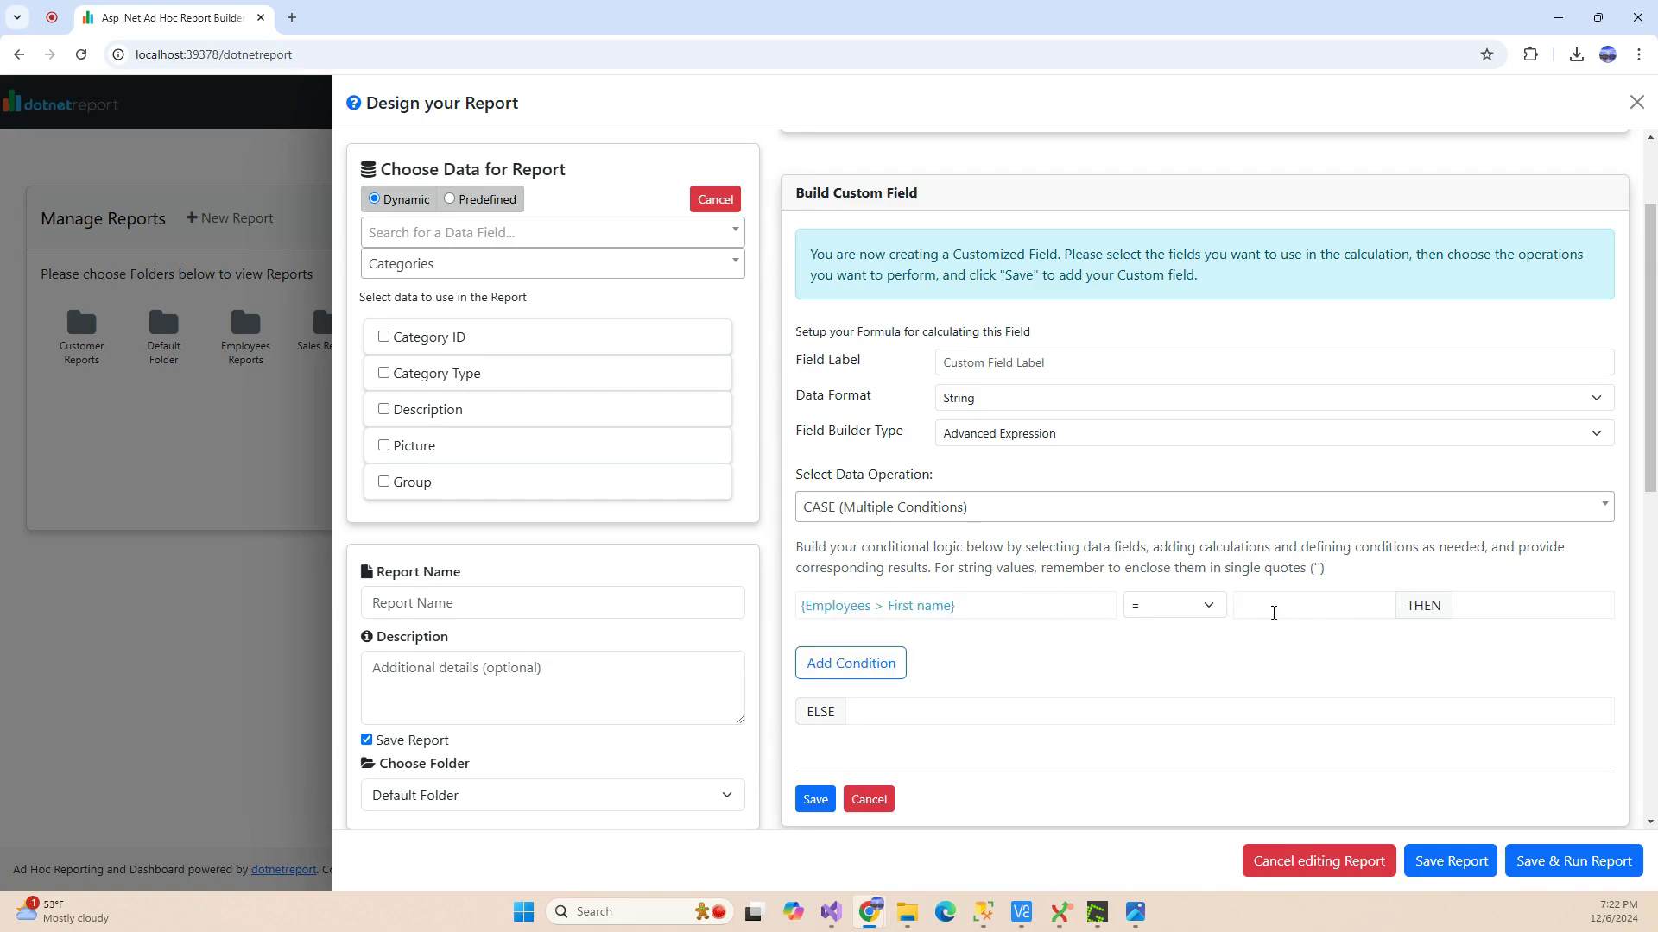
pyautogui.click(1274, 613)
pyautogui.write('last')
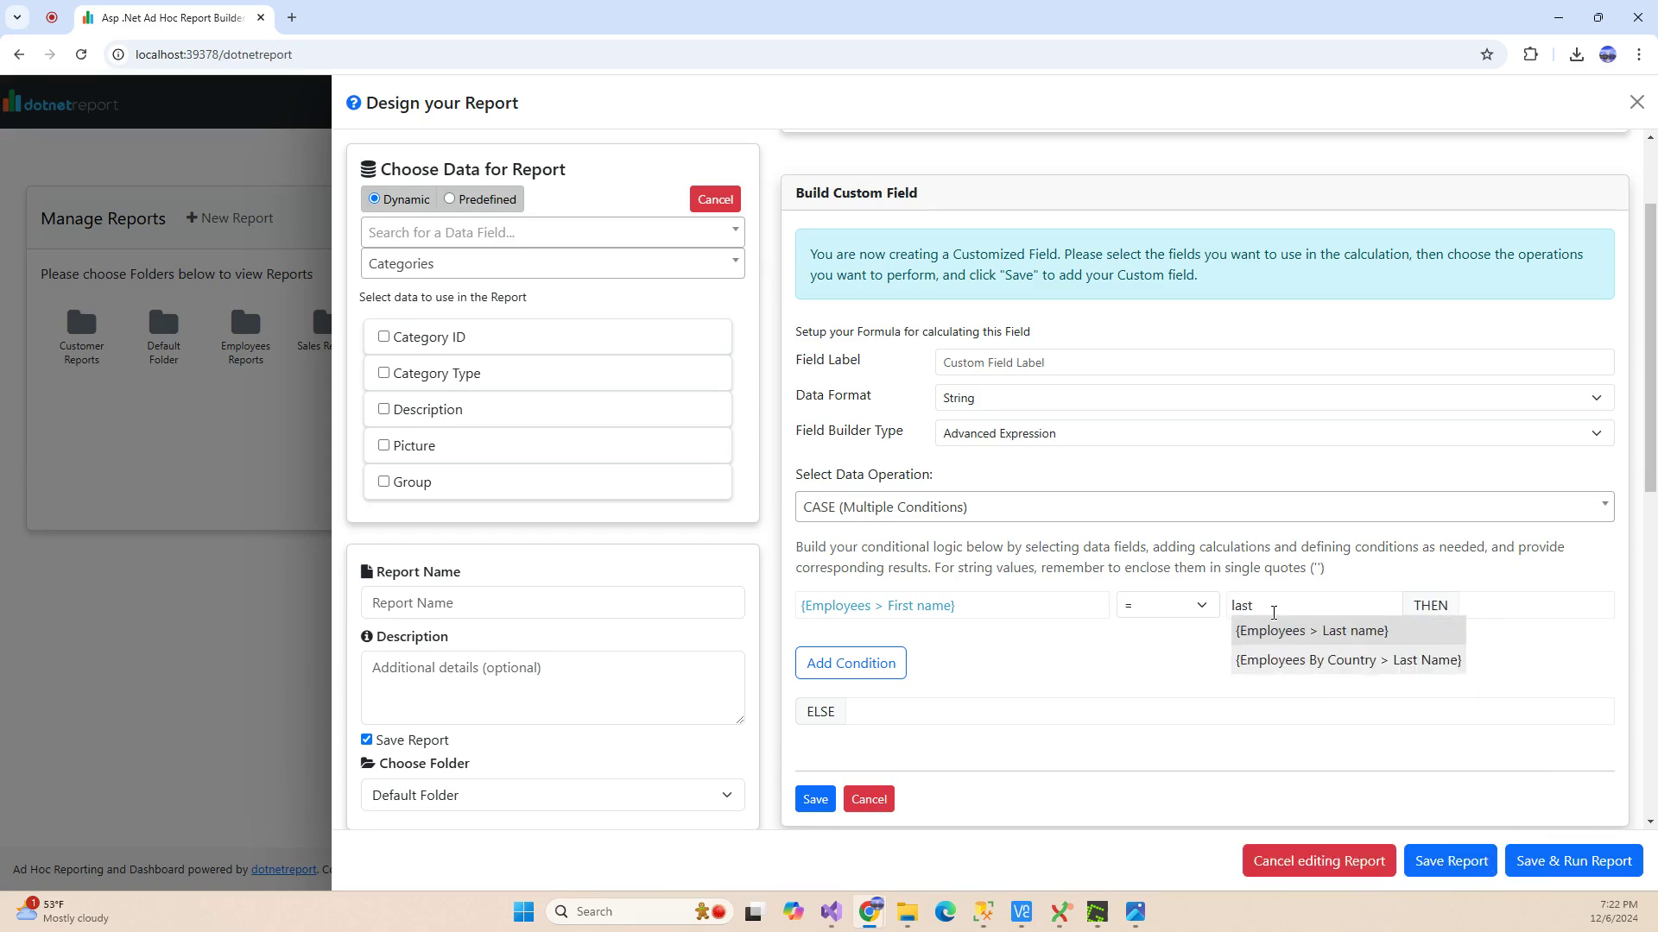
pyautogui.press('BackSpace')
pyautogui.press('BackSpace')
pyautogui.press('BackSpace')
pyautogui.press('BackSpace')
pyautogui.write("'Andrew'")
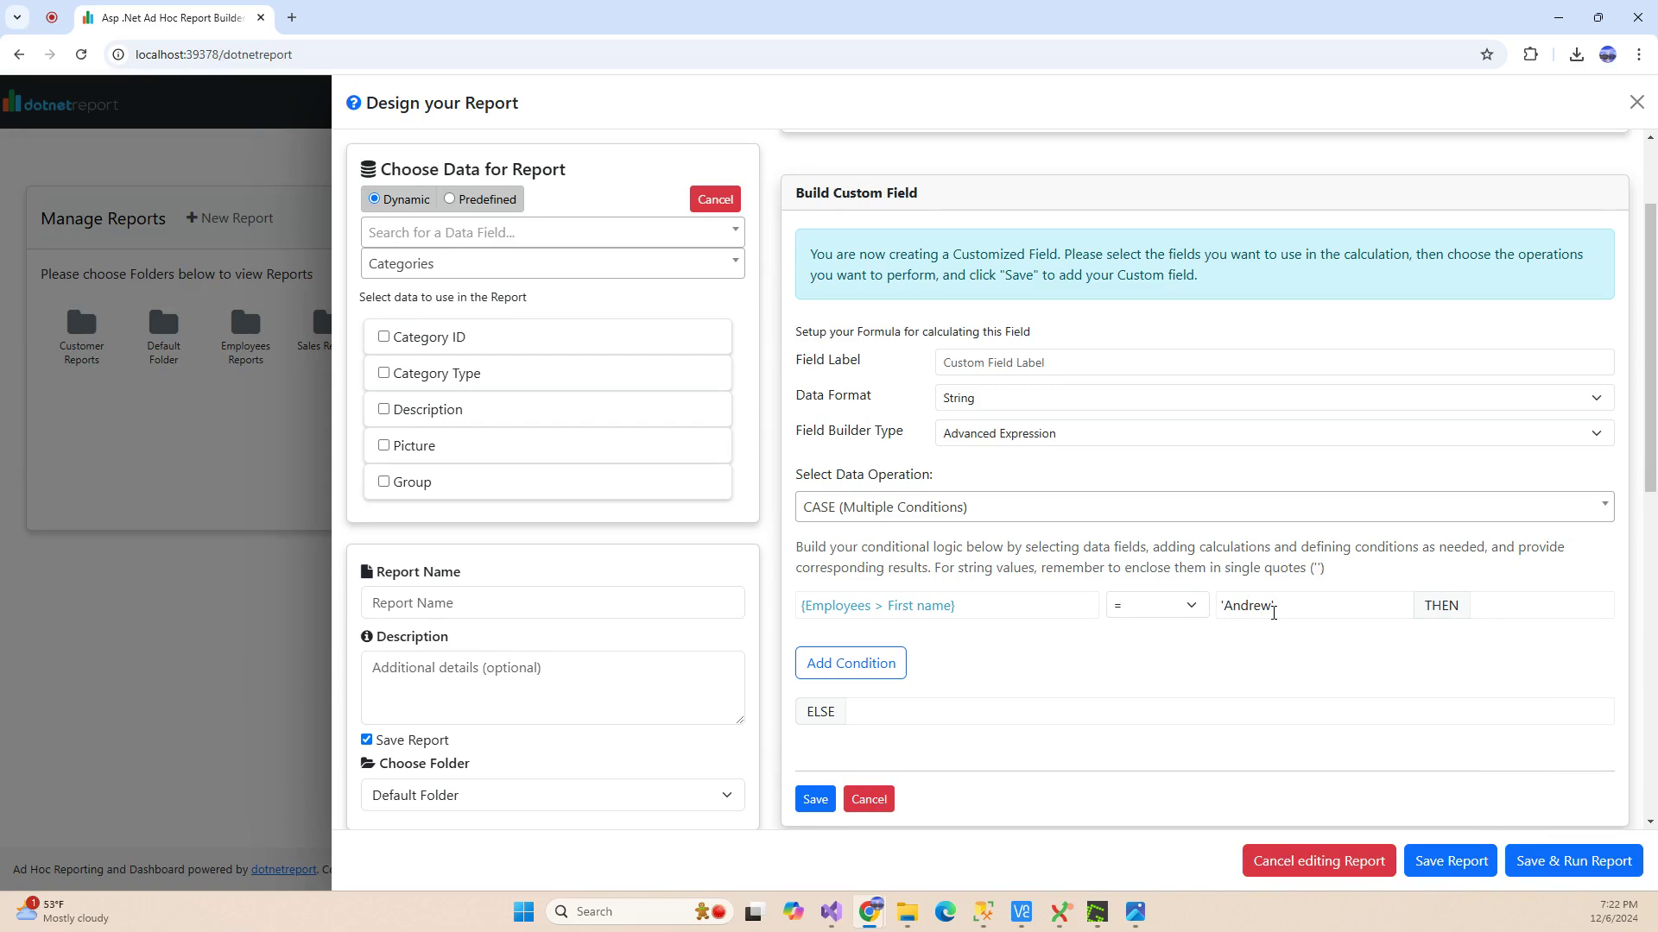
# Set the condition's THEN result to Employees > Last name and add the condition to the expression
pyautogui.press('Tab')
pyautogui.write('last')
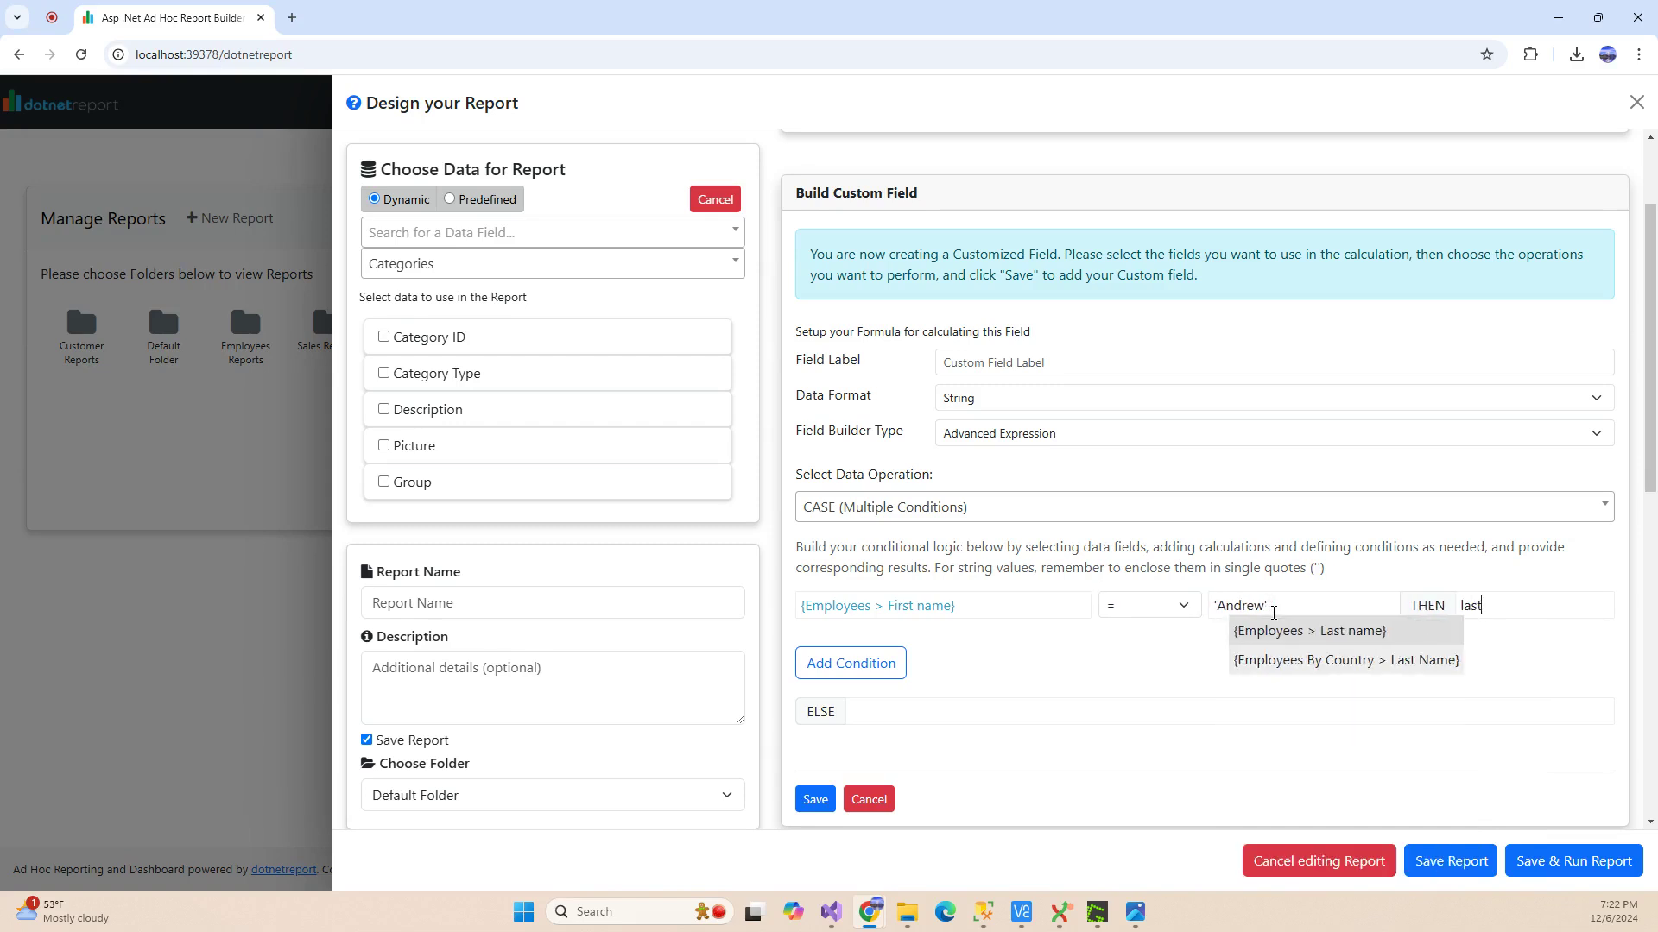
pyautogui.click(1275, 639)
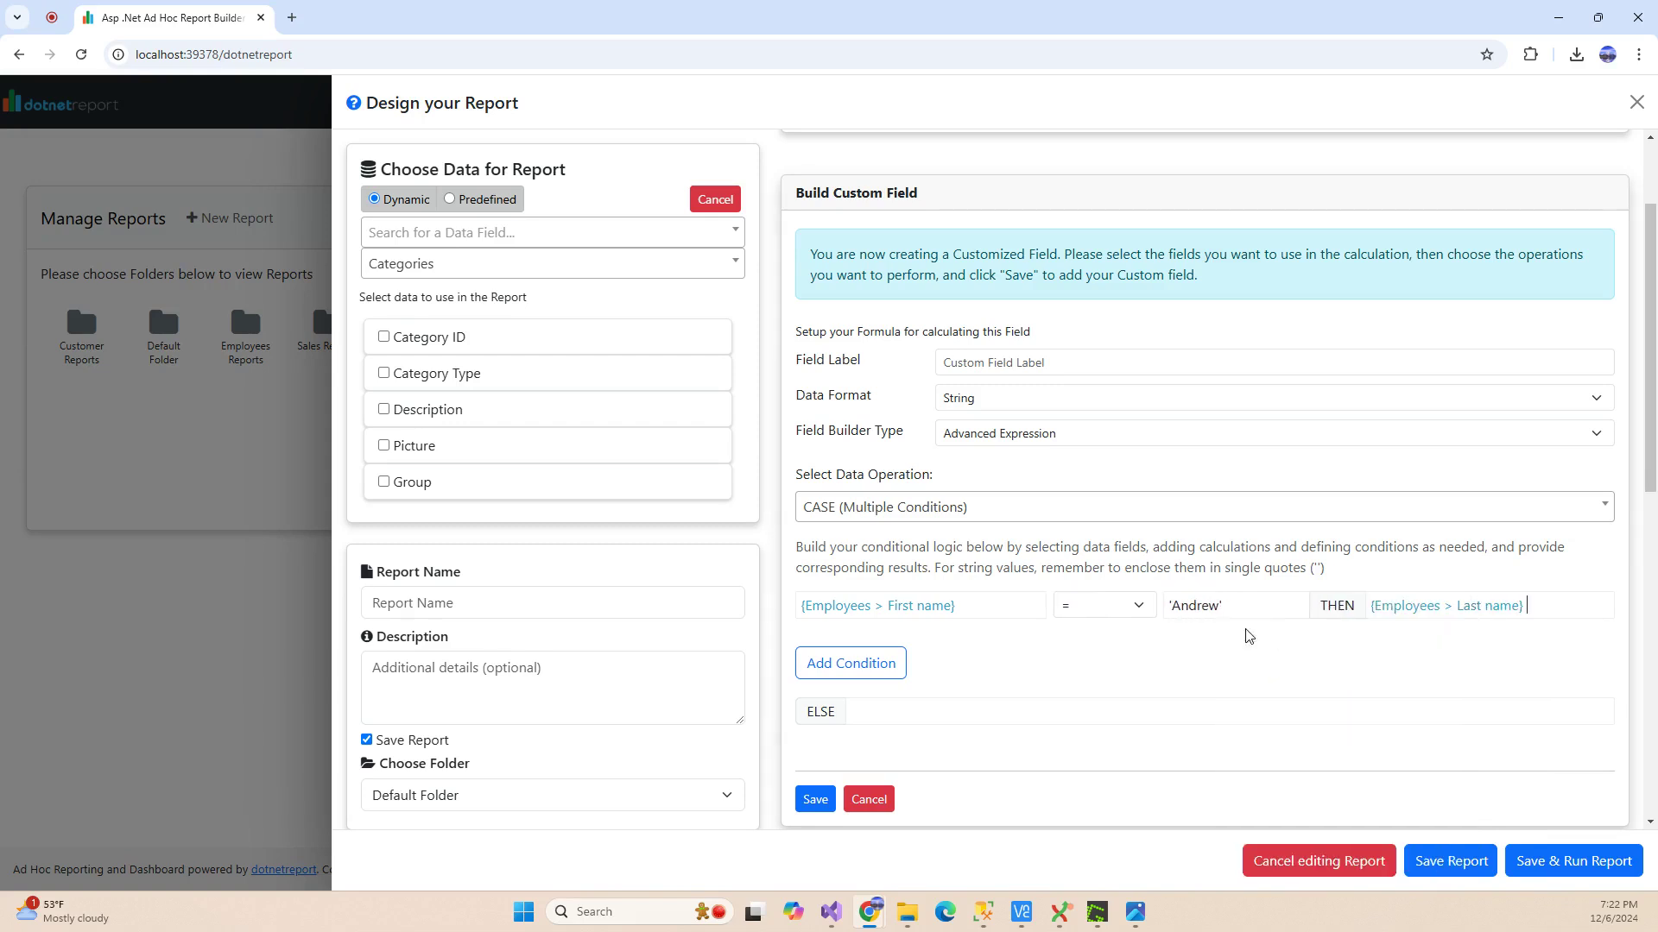
pyautogui.click(892, 663)
# Set the ELSE result of the CASE expression to Employees > First name
pyautogui.click(889, 757)
pyautogui.write('first')
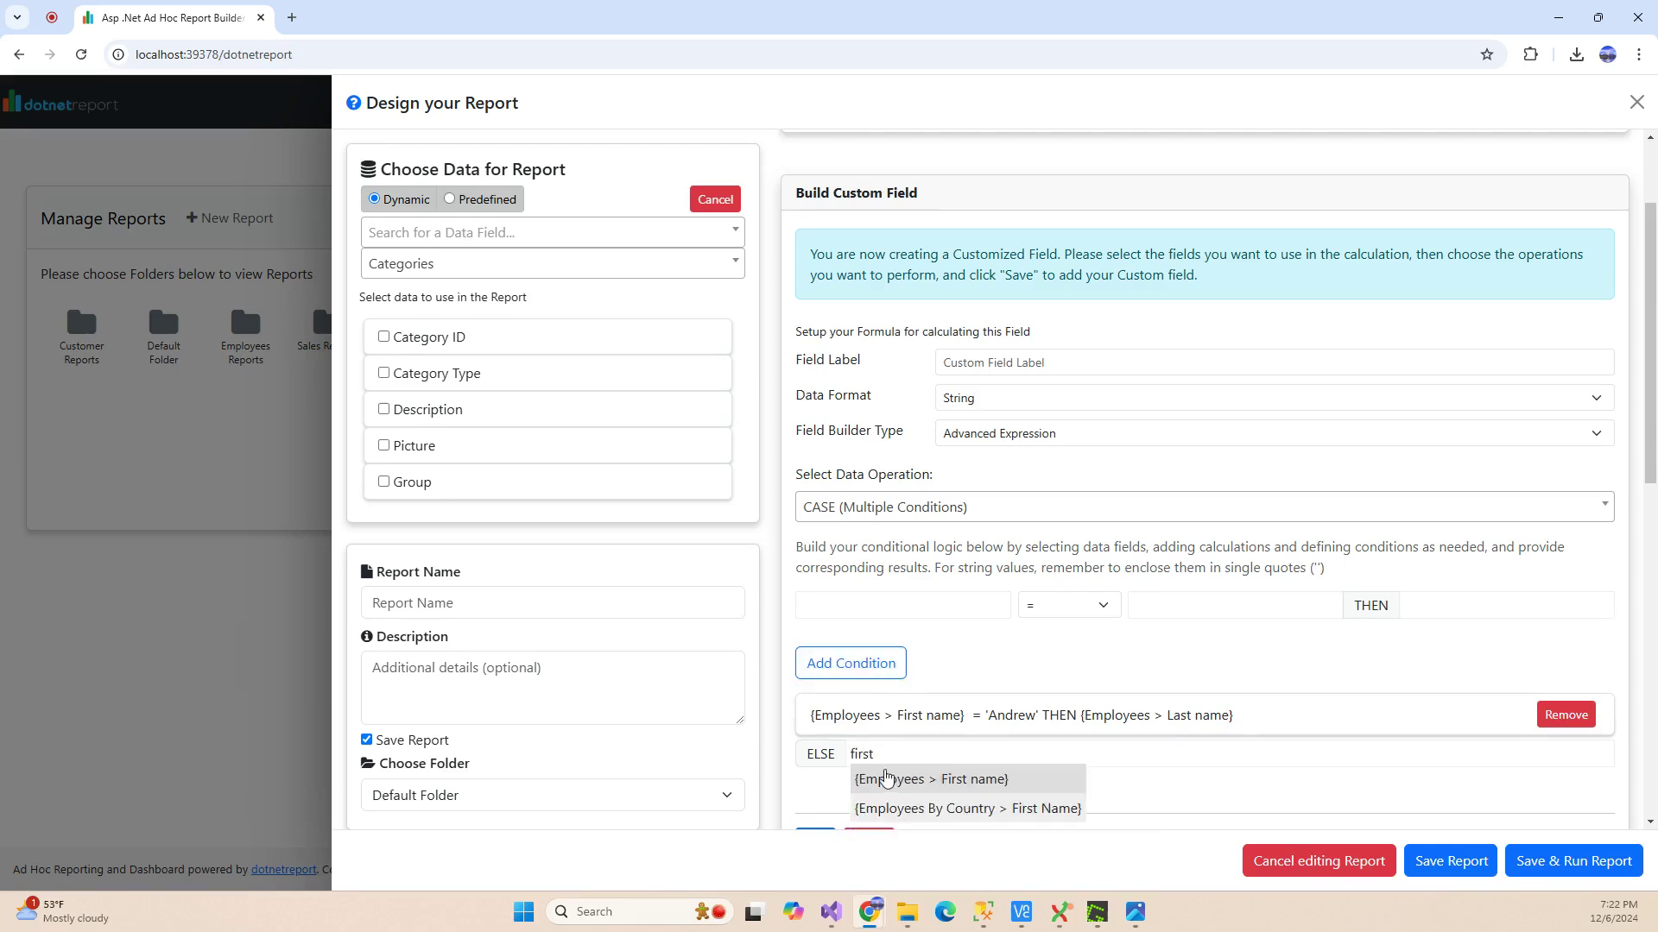
pyautogui.click(889, 779)
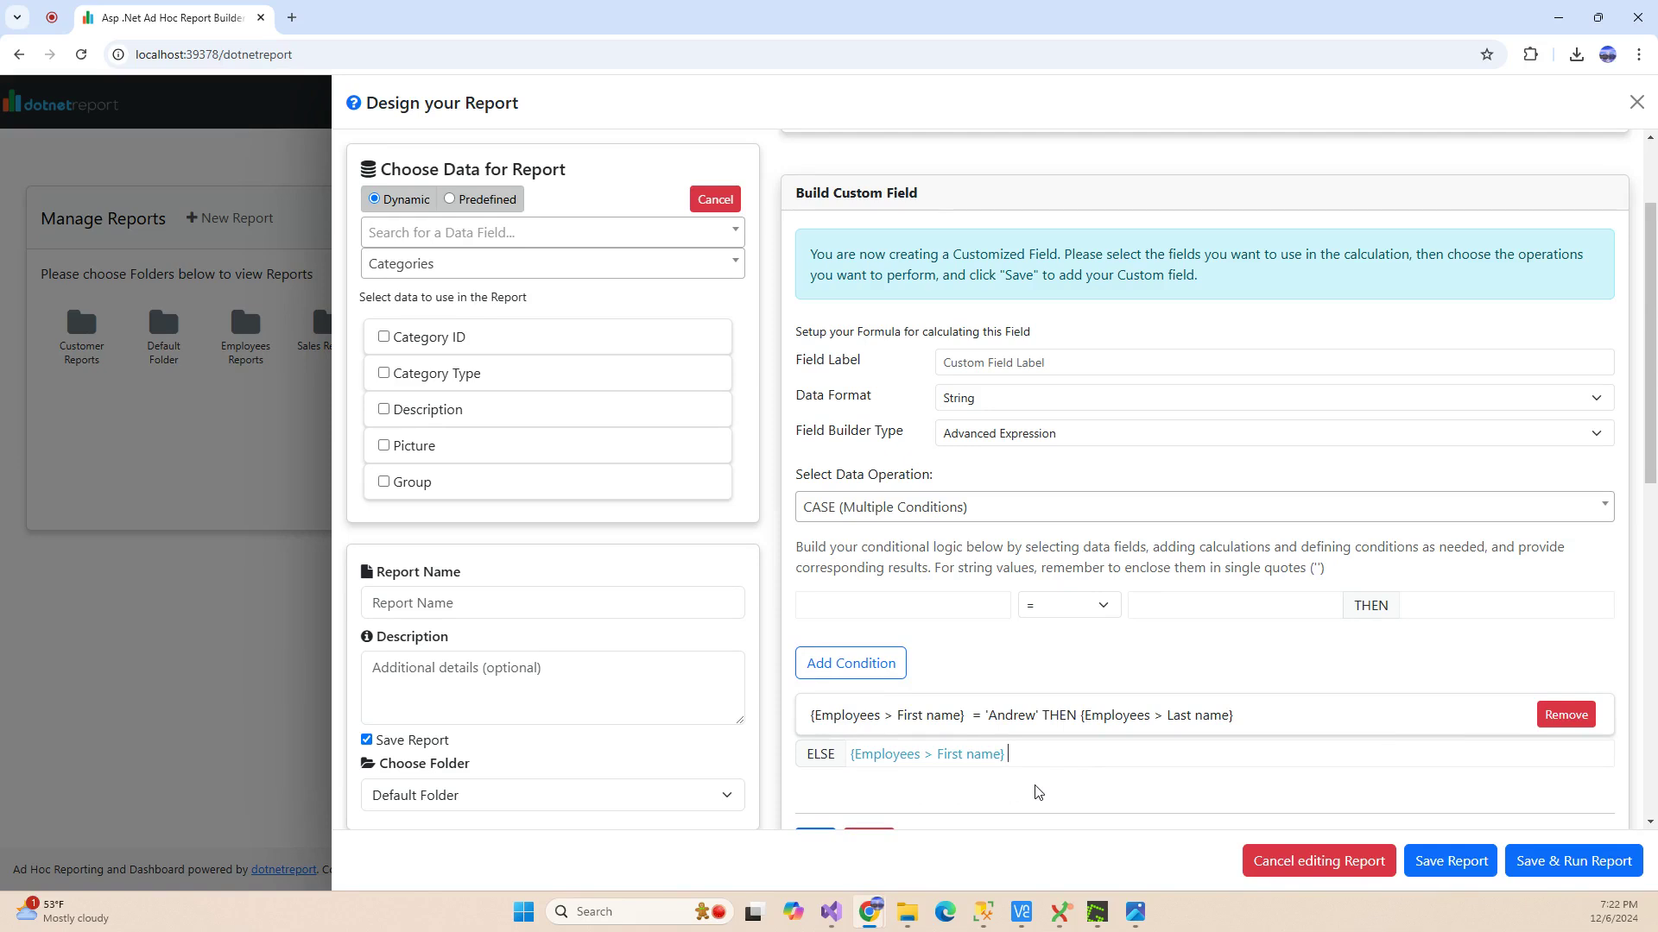
# Label the custom field "Case Example" and save it to the report
pyautogui.scroll(-1, 1037, 791)
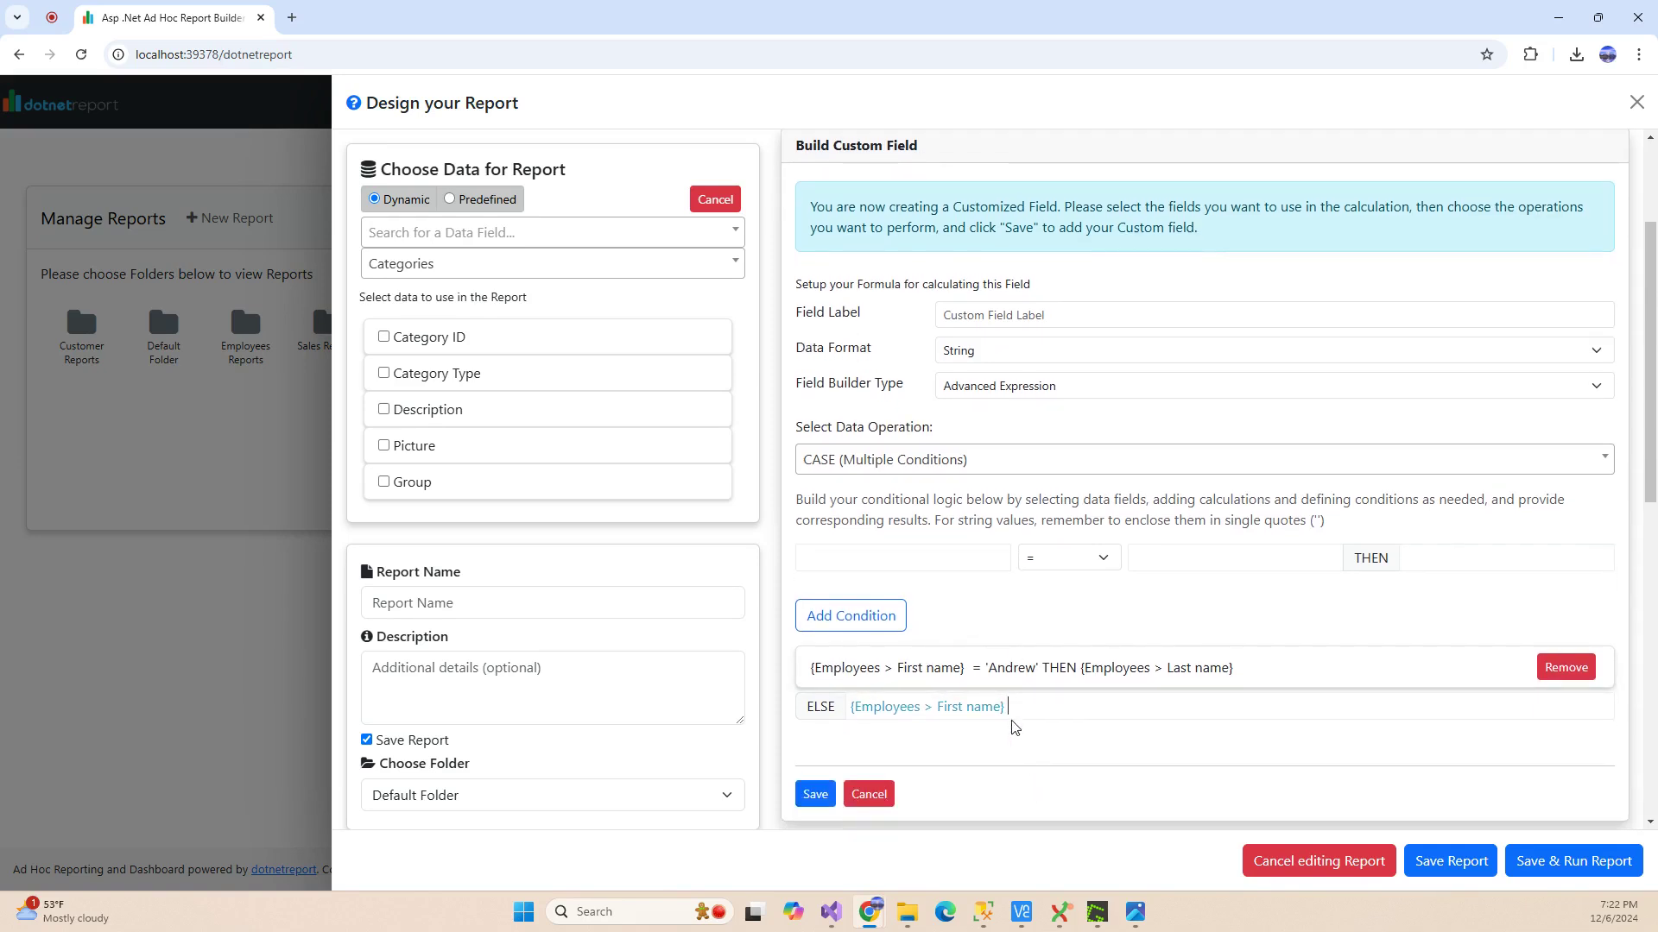
pyautogui.click(1063, 311)
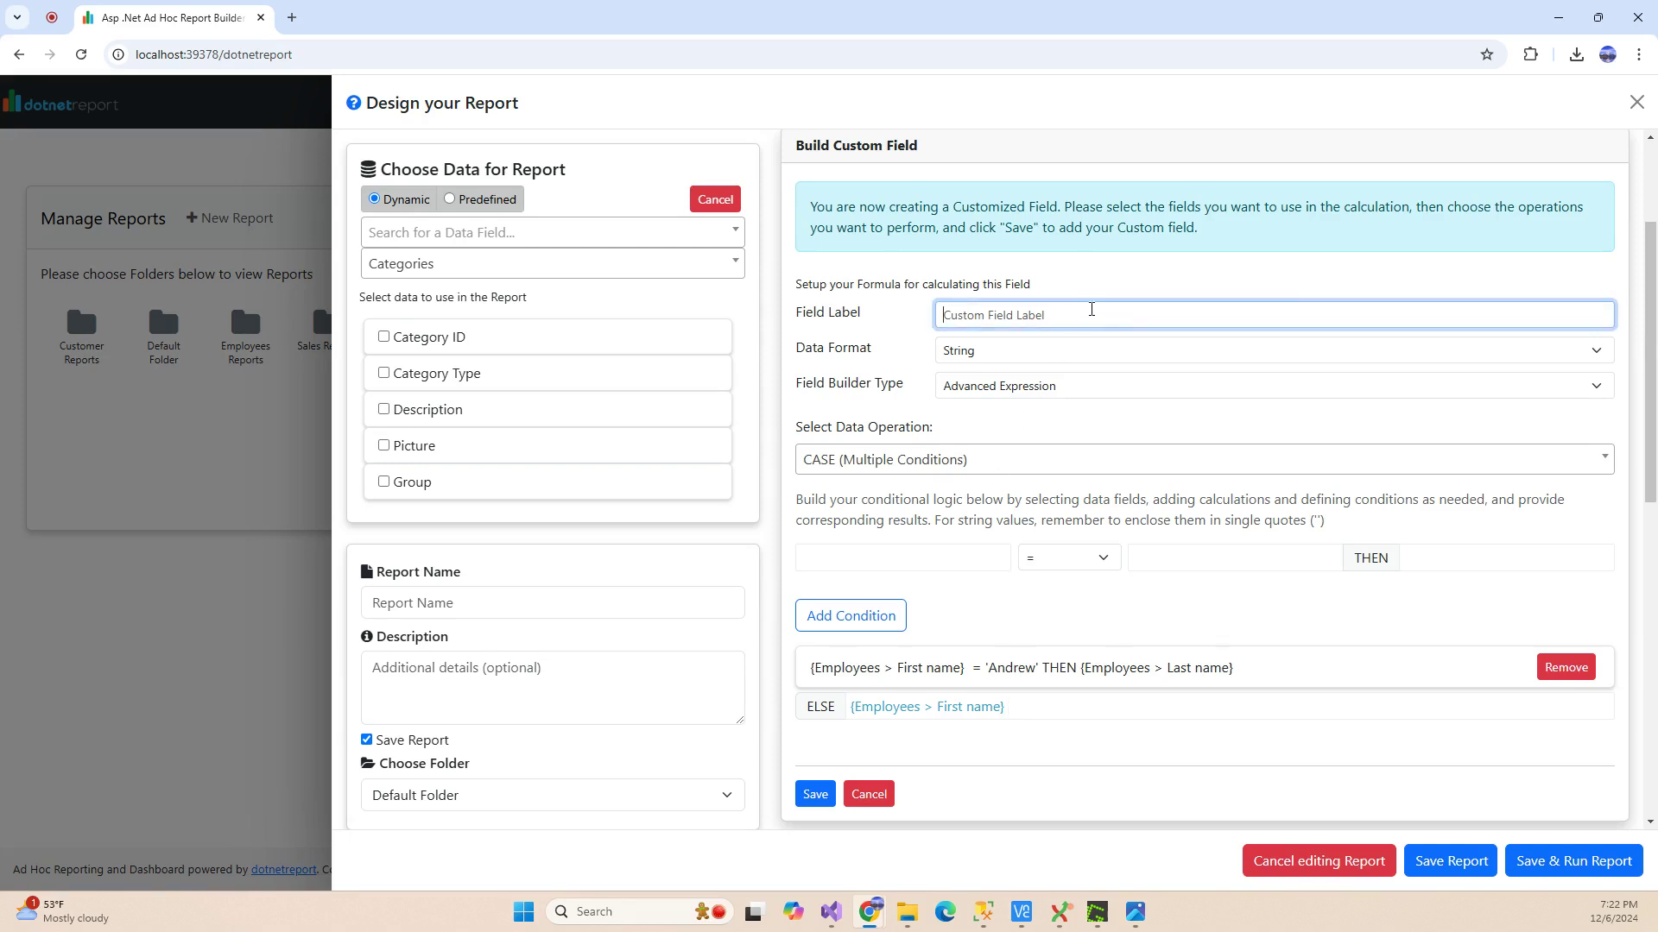
pyautogui.write('Case Example')
pyautogui.click(815, 794)
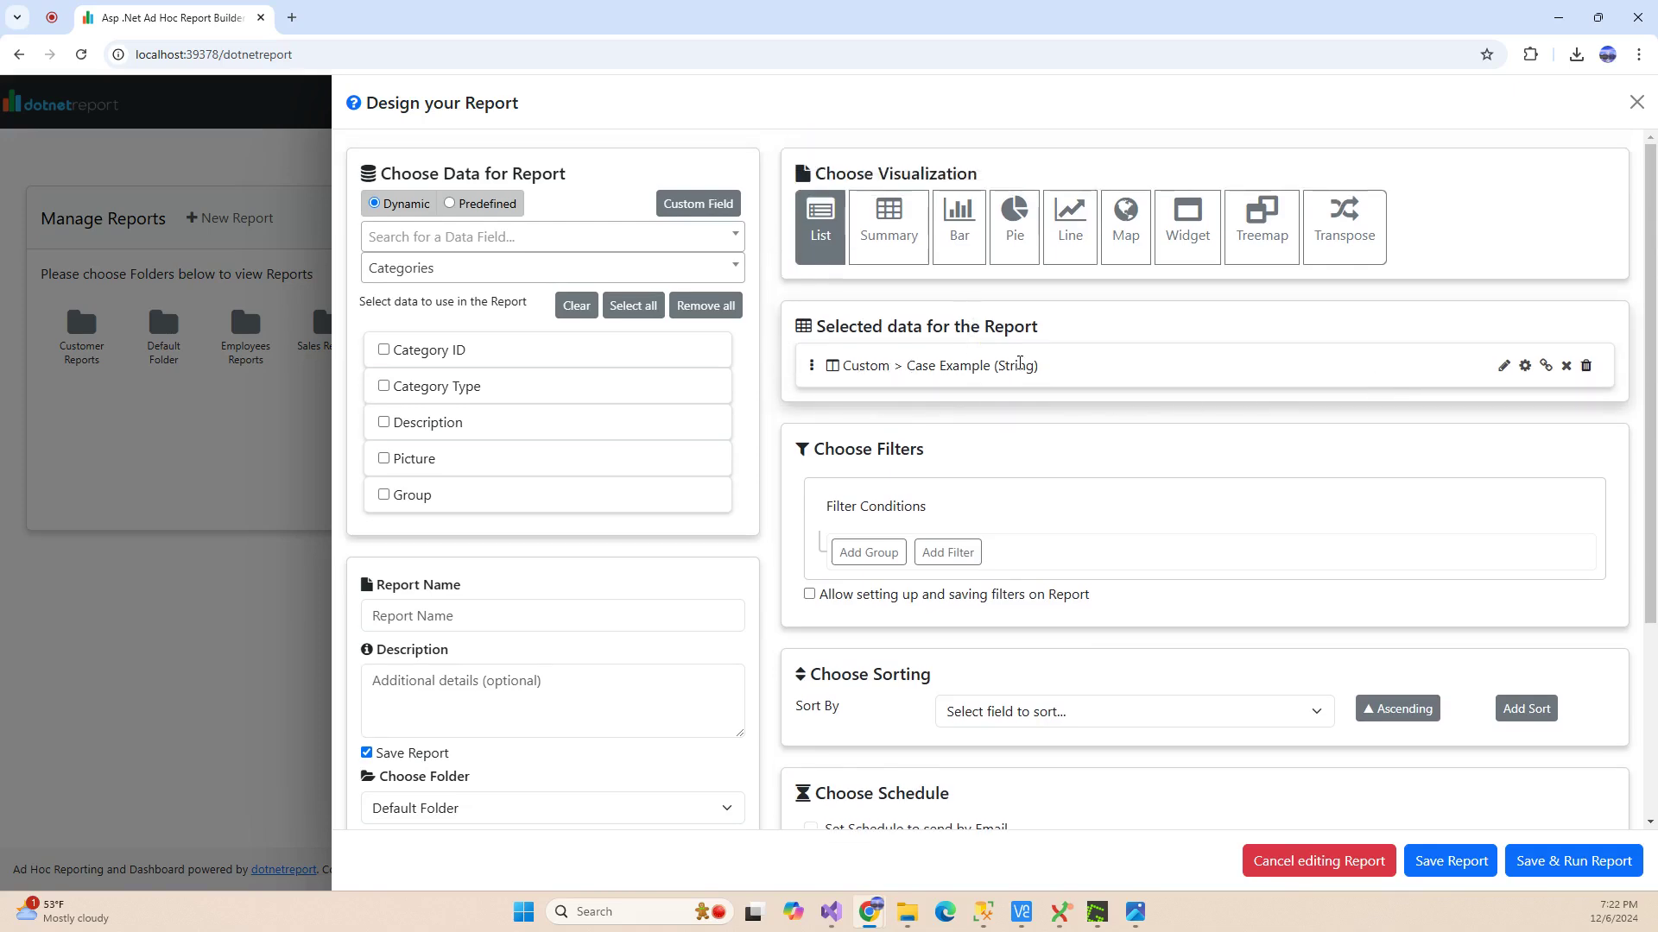
# Review the saved definition of the Case Example field and leave its editor without saving
pyautogui.click(1503, 366)
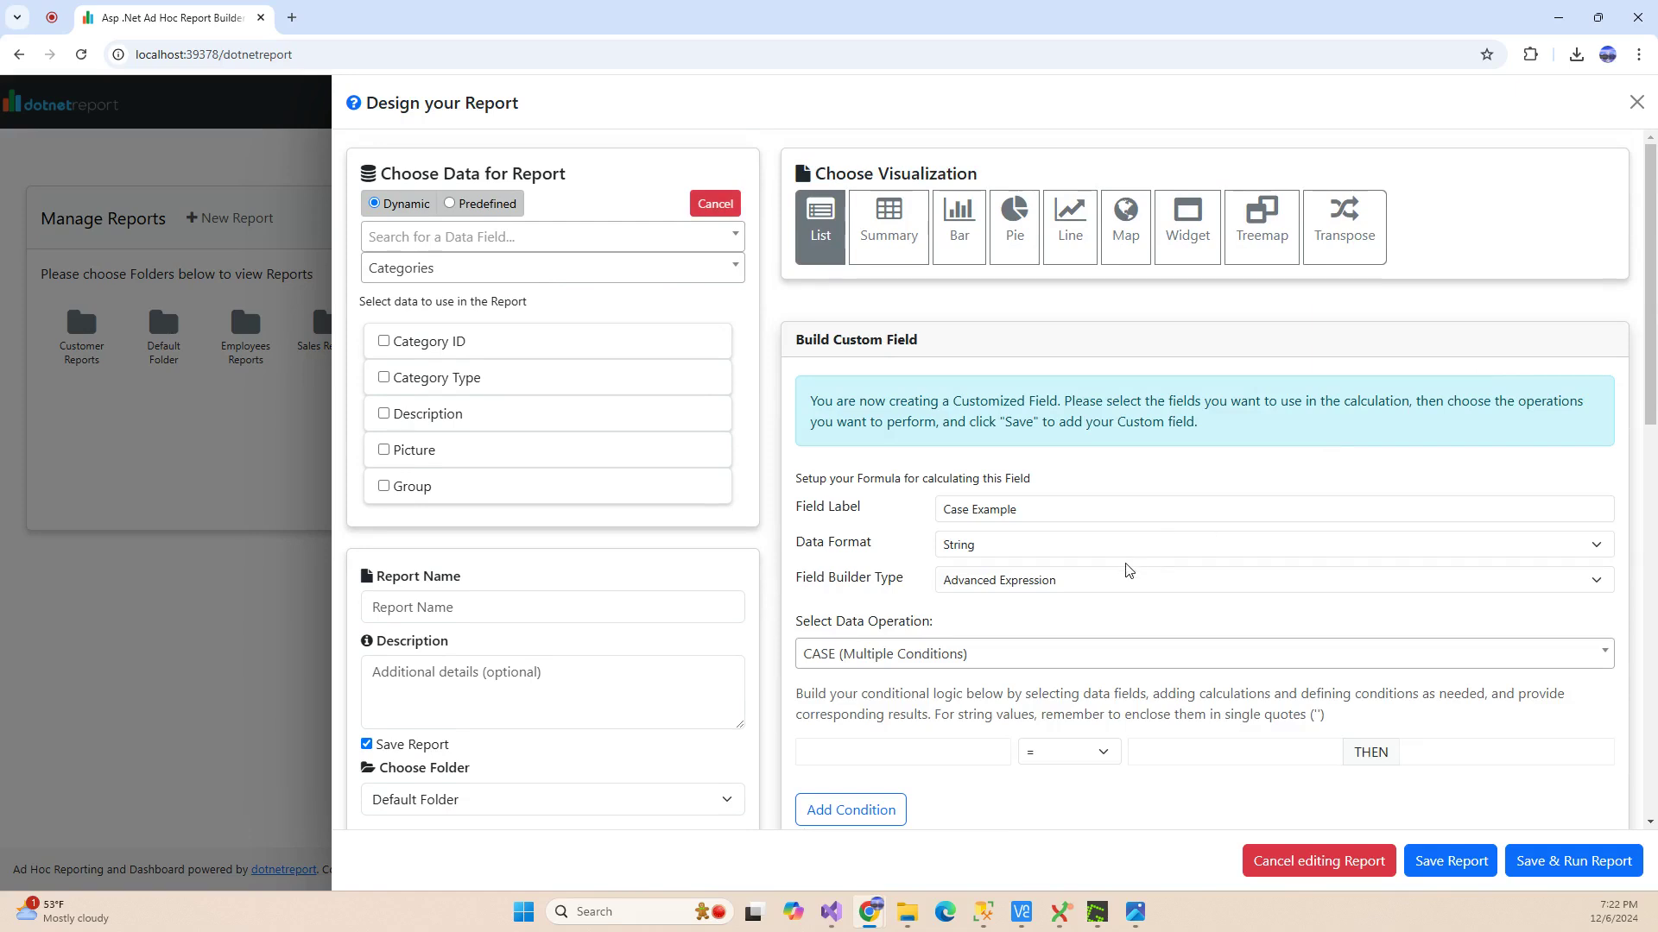
pyautogui.scroll(-3, 1128, 570)
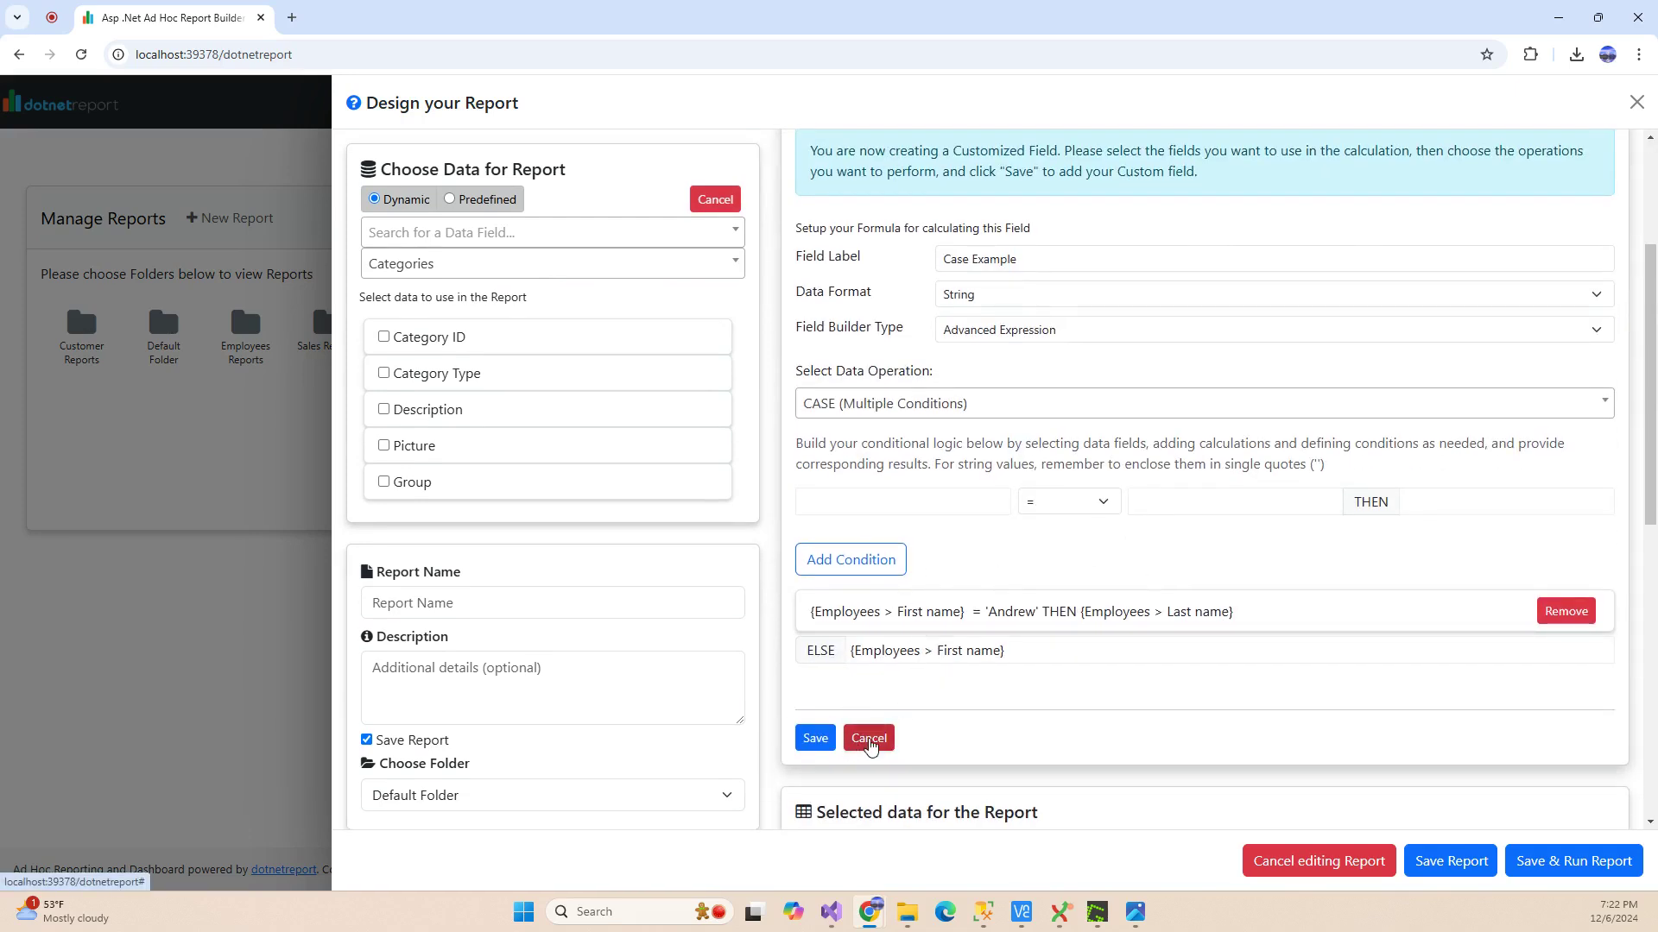
pyautogui.click(883, 739)
pyautogui.scroll(3, 1163, 553)
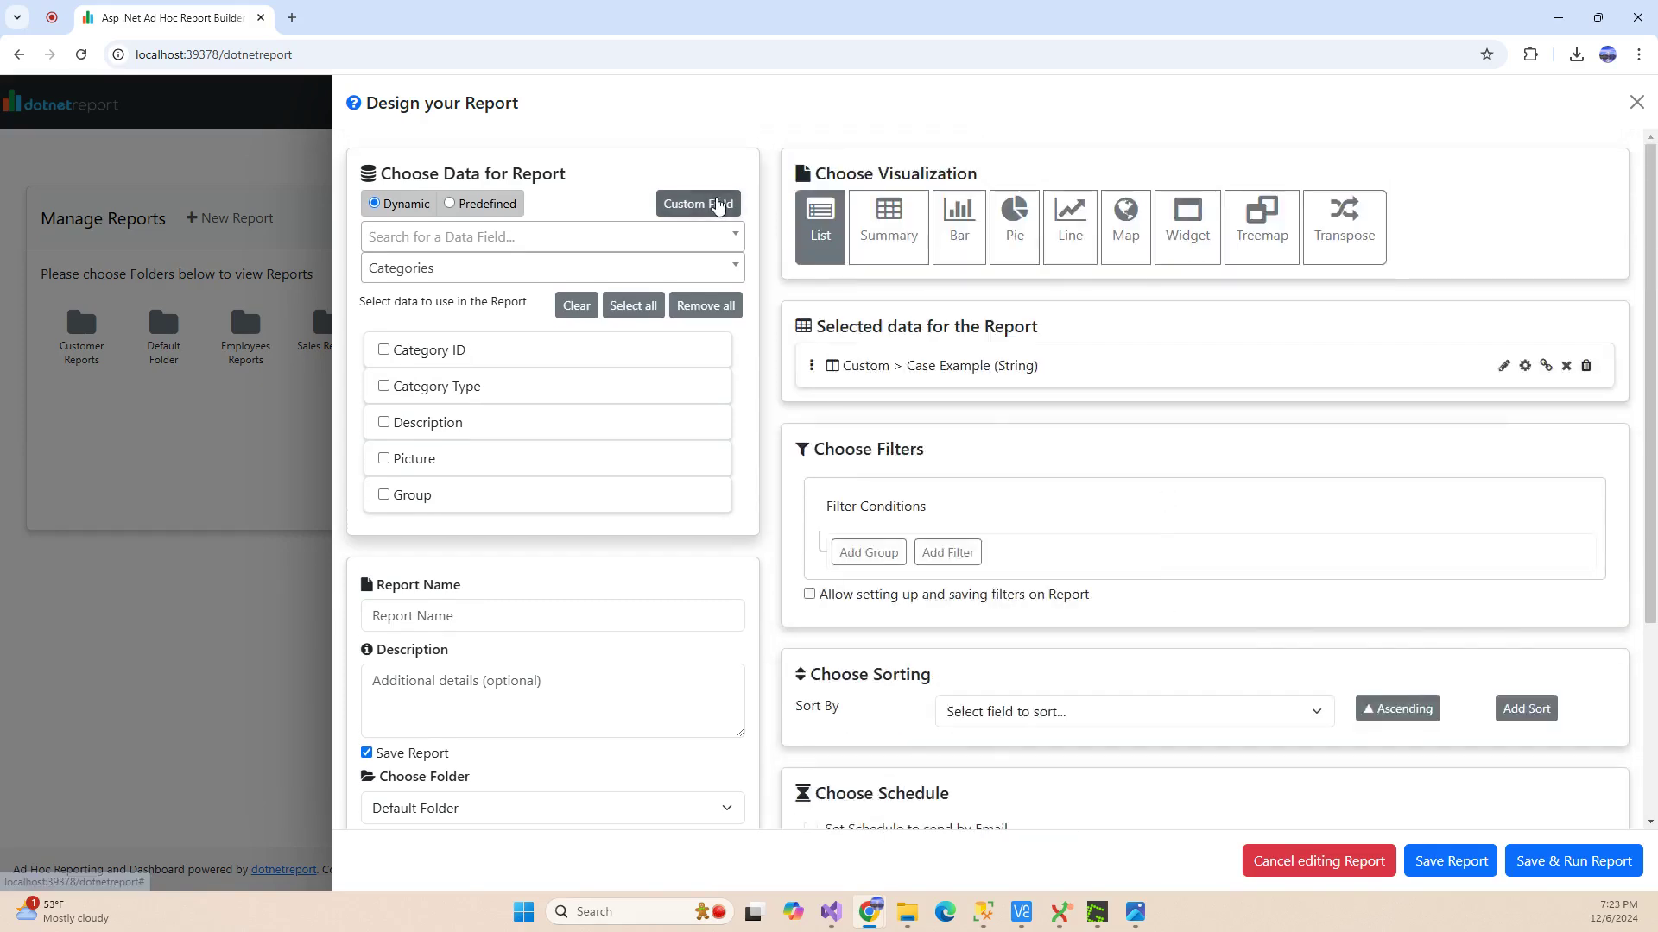
# Start another custom field with the Advanced Expression builder type and the LEFT (Extract Left) data operation
pyautogui.click(719, 204)
pyautogui.click(1023, 590)
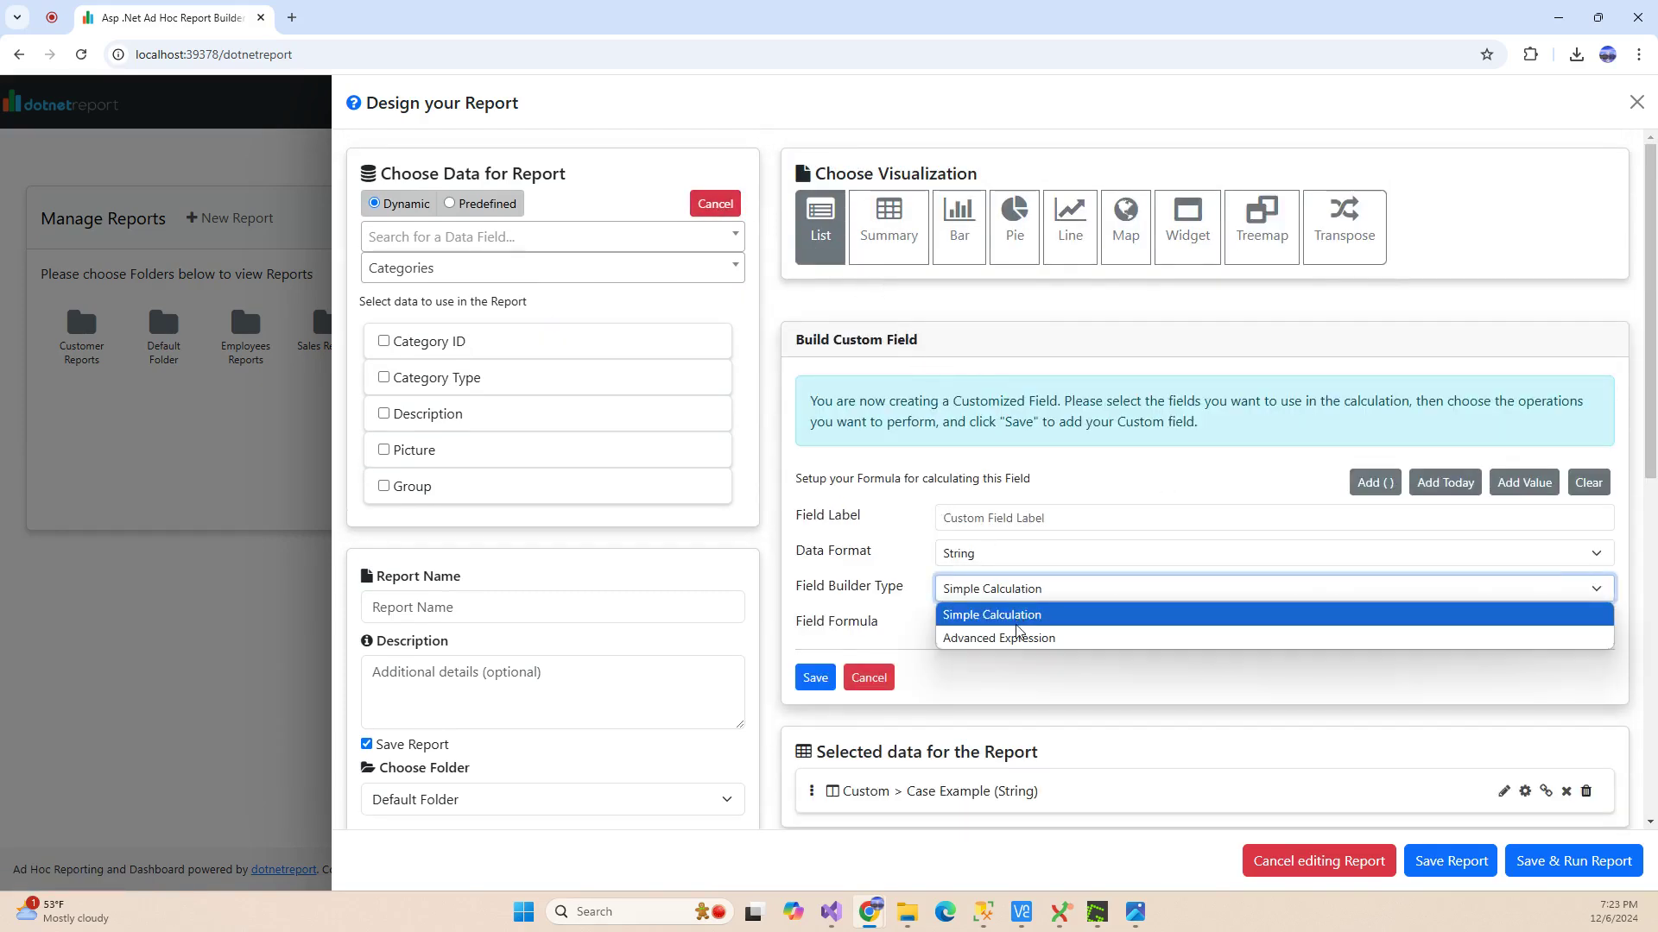
pyautogui.click(1017, 639)
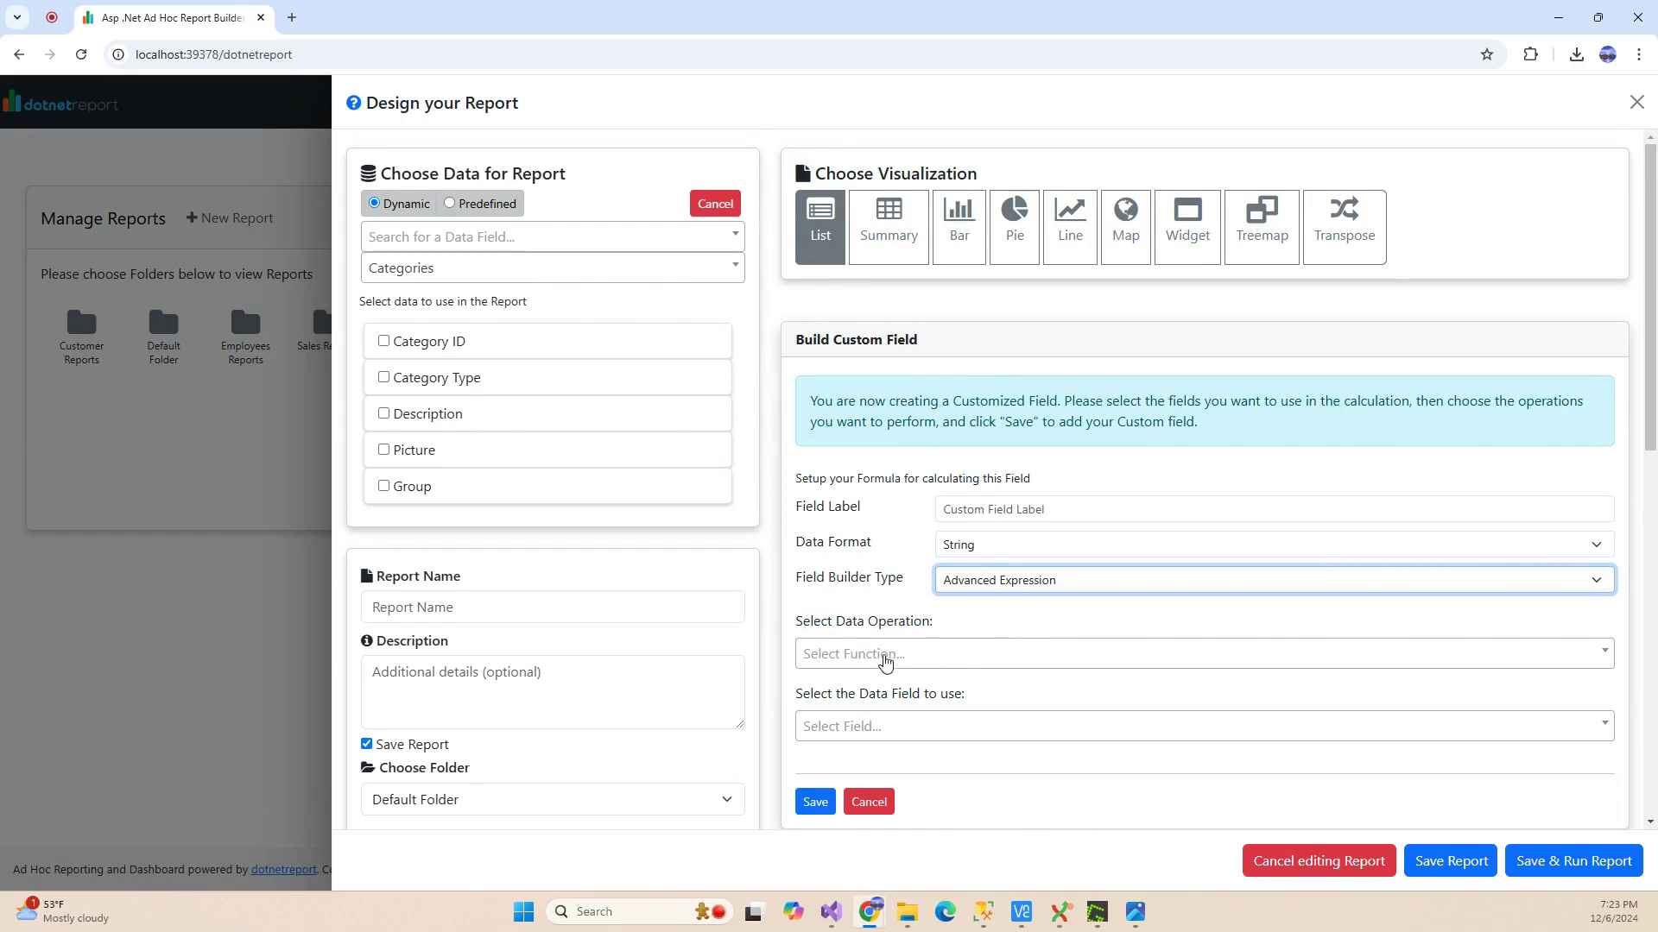
pyautogui.click(887, 656)
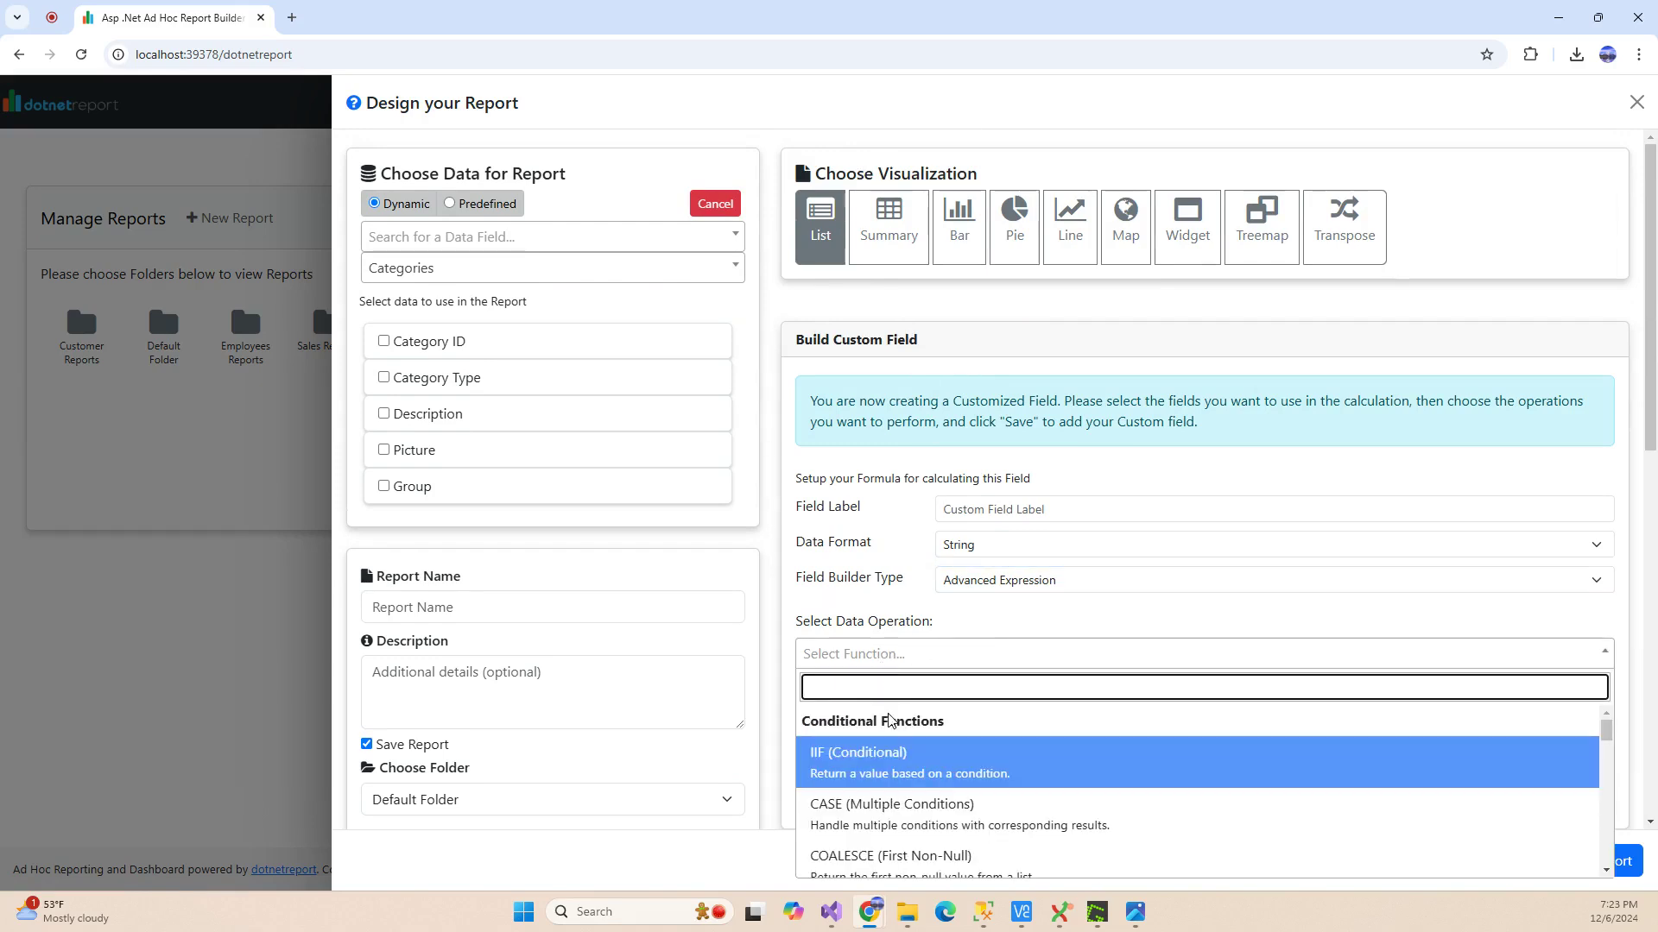
pyautogui.scroll(-3, 898, 786)
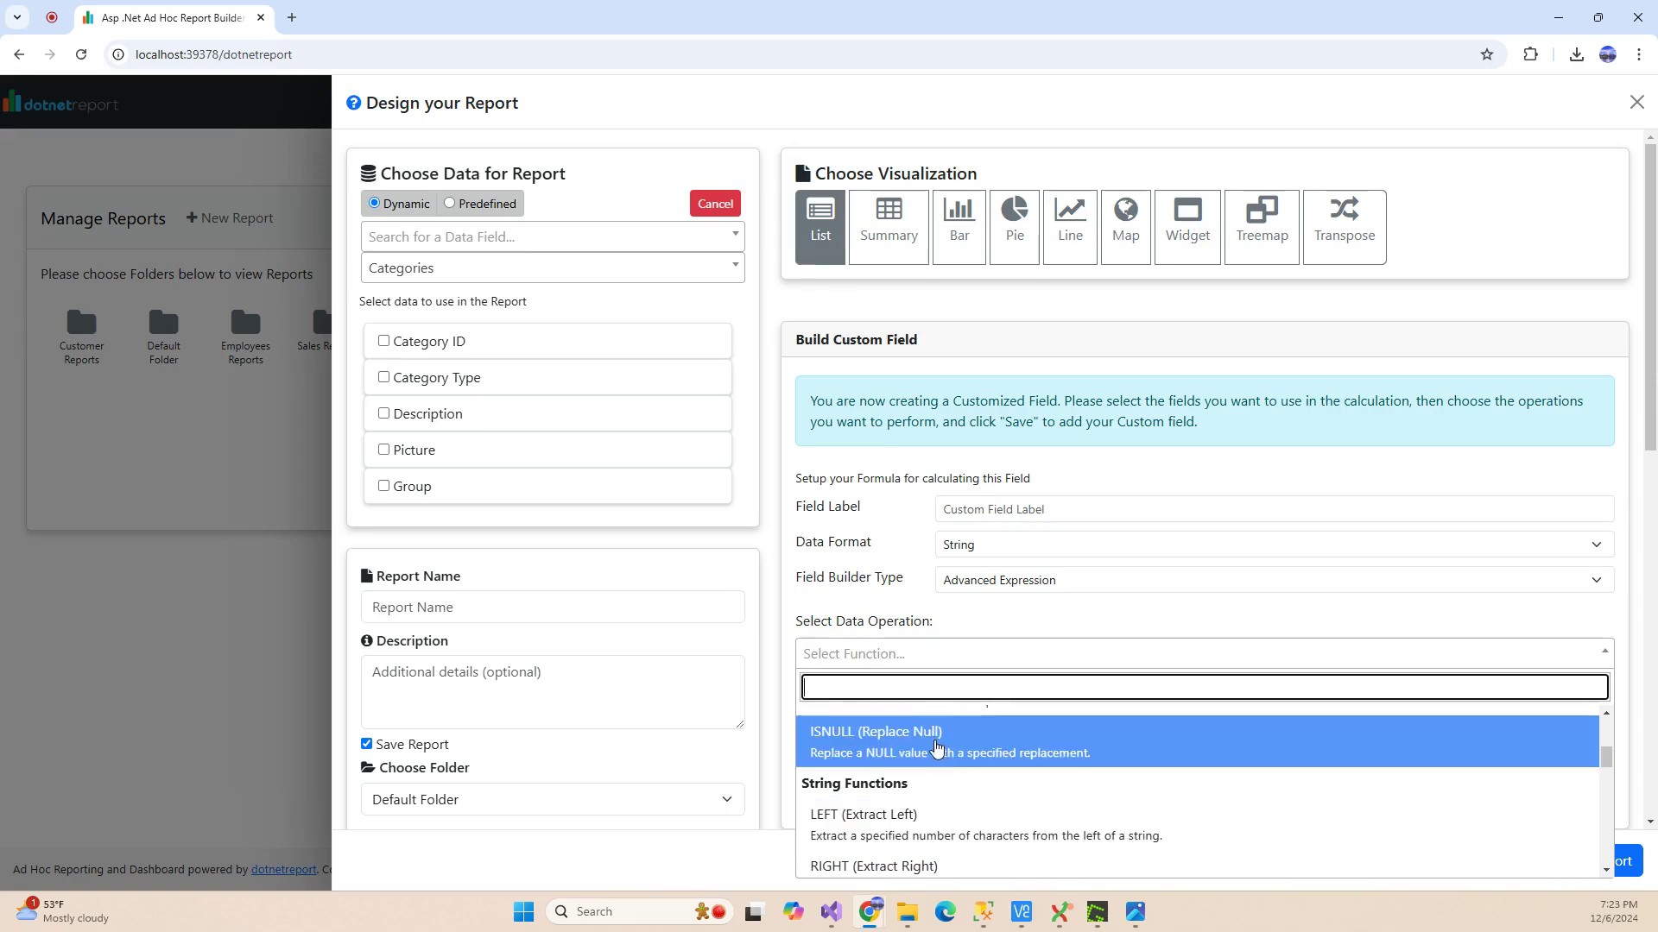
pyautogui.scroll(1, 941, 812)
pyautogui.scroll(-2, 898, 777)
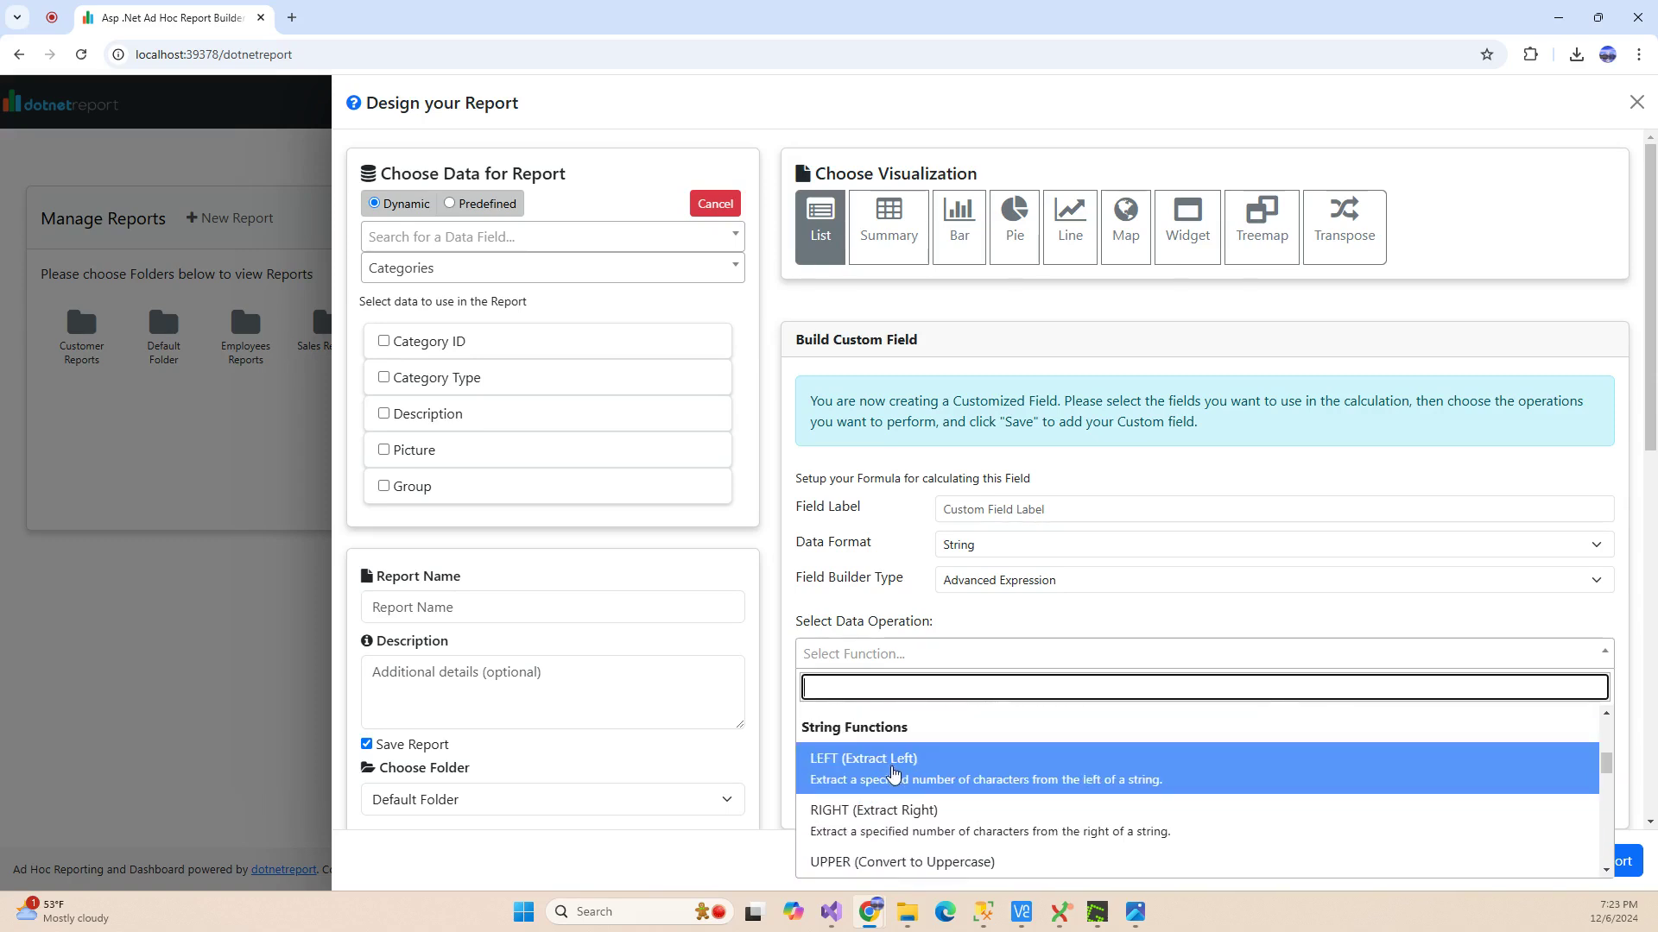
pyautogui.click(893, 775)
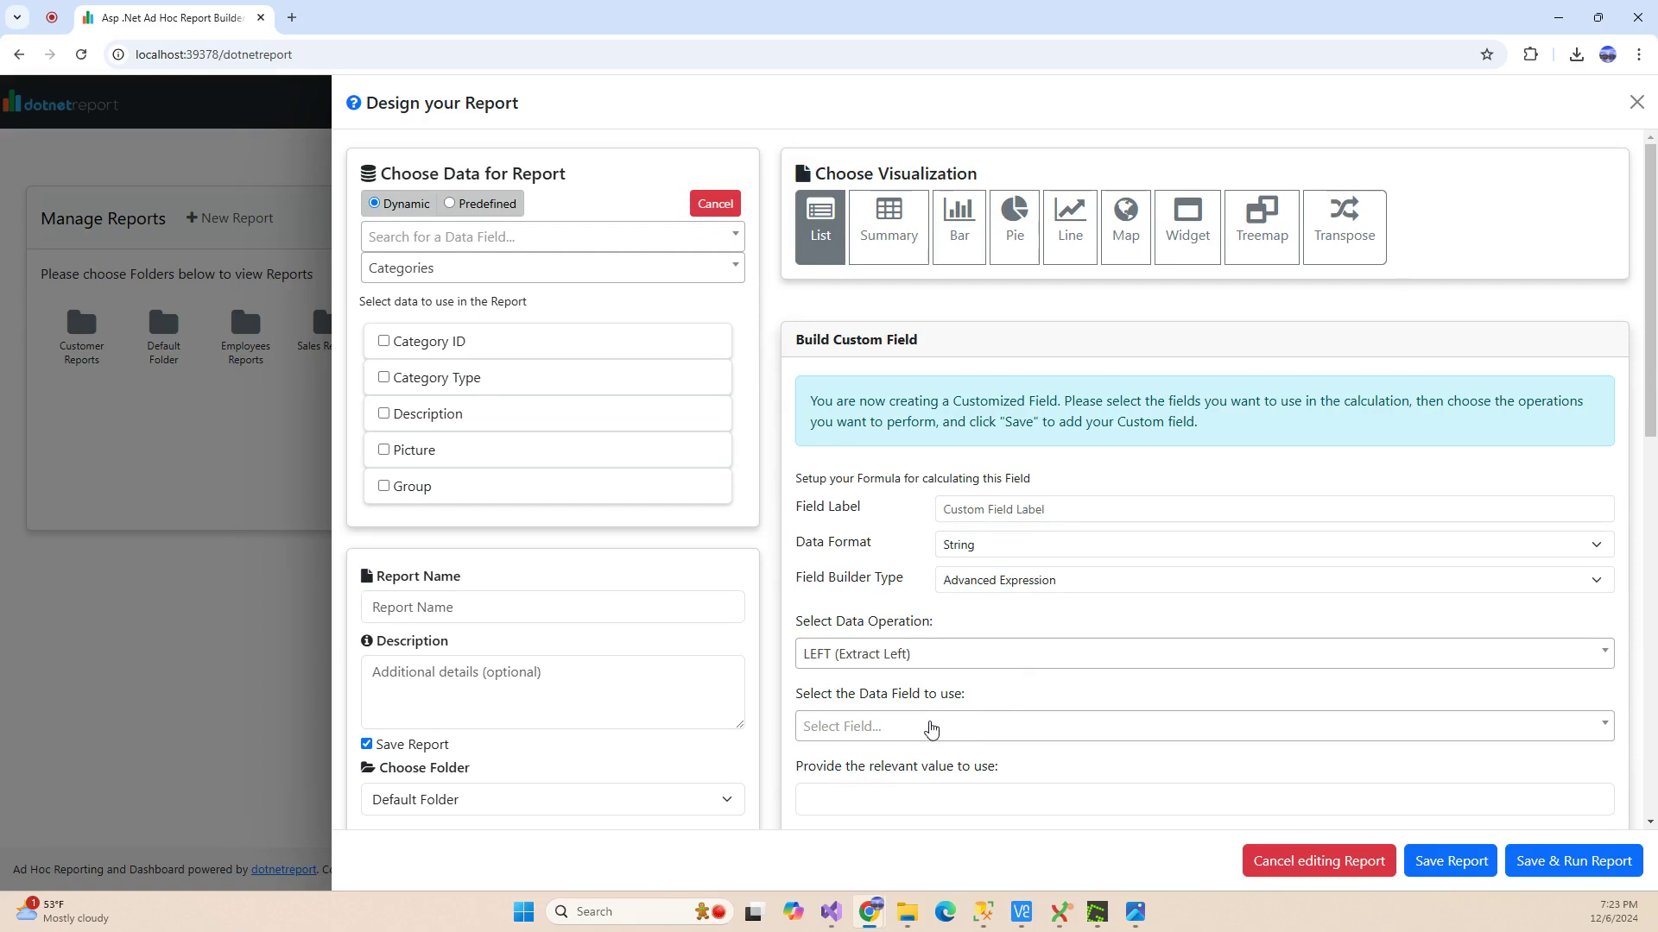
# Use Employees > First name as the LEFT function's data field with a value of 3, and try to save the custom field
pyautogui.click(931, 727)
pyautogui.write('first')
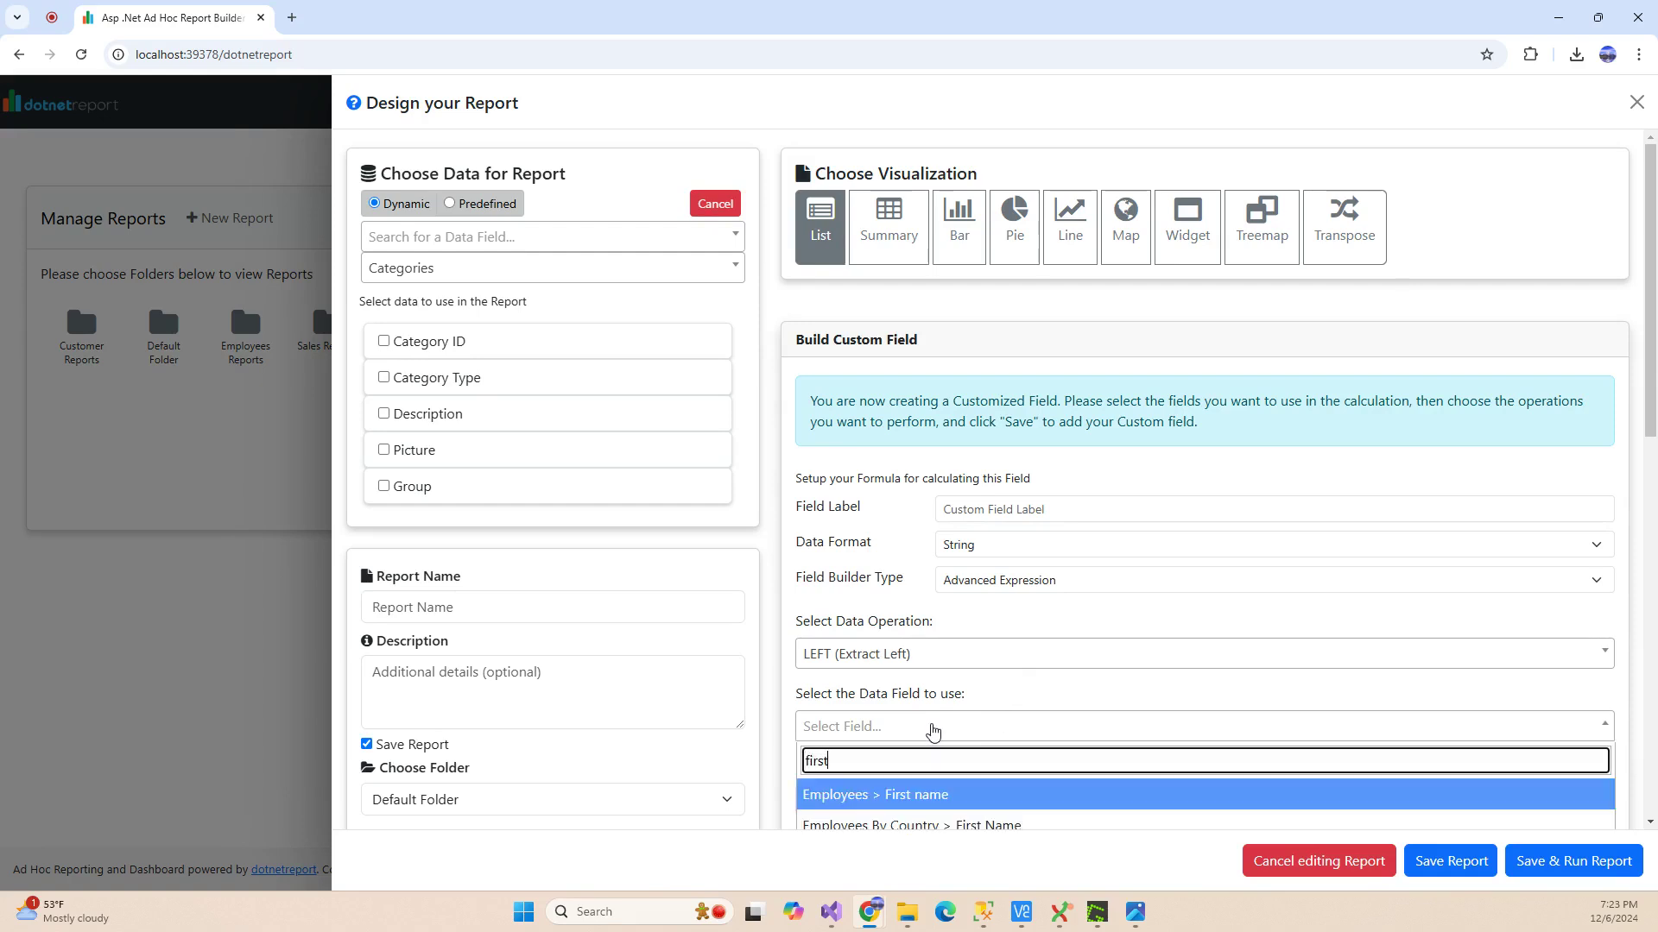
pyautogui.click(908, 789)
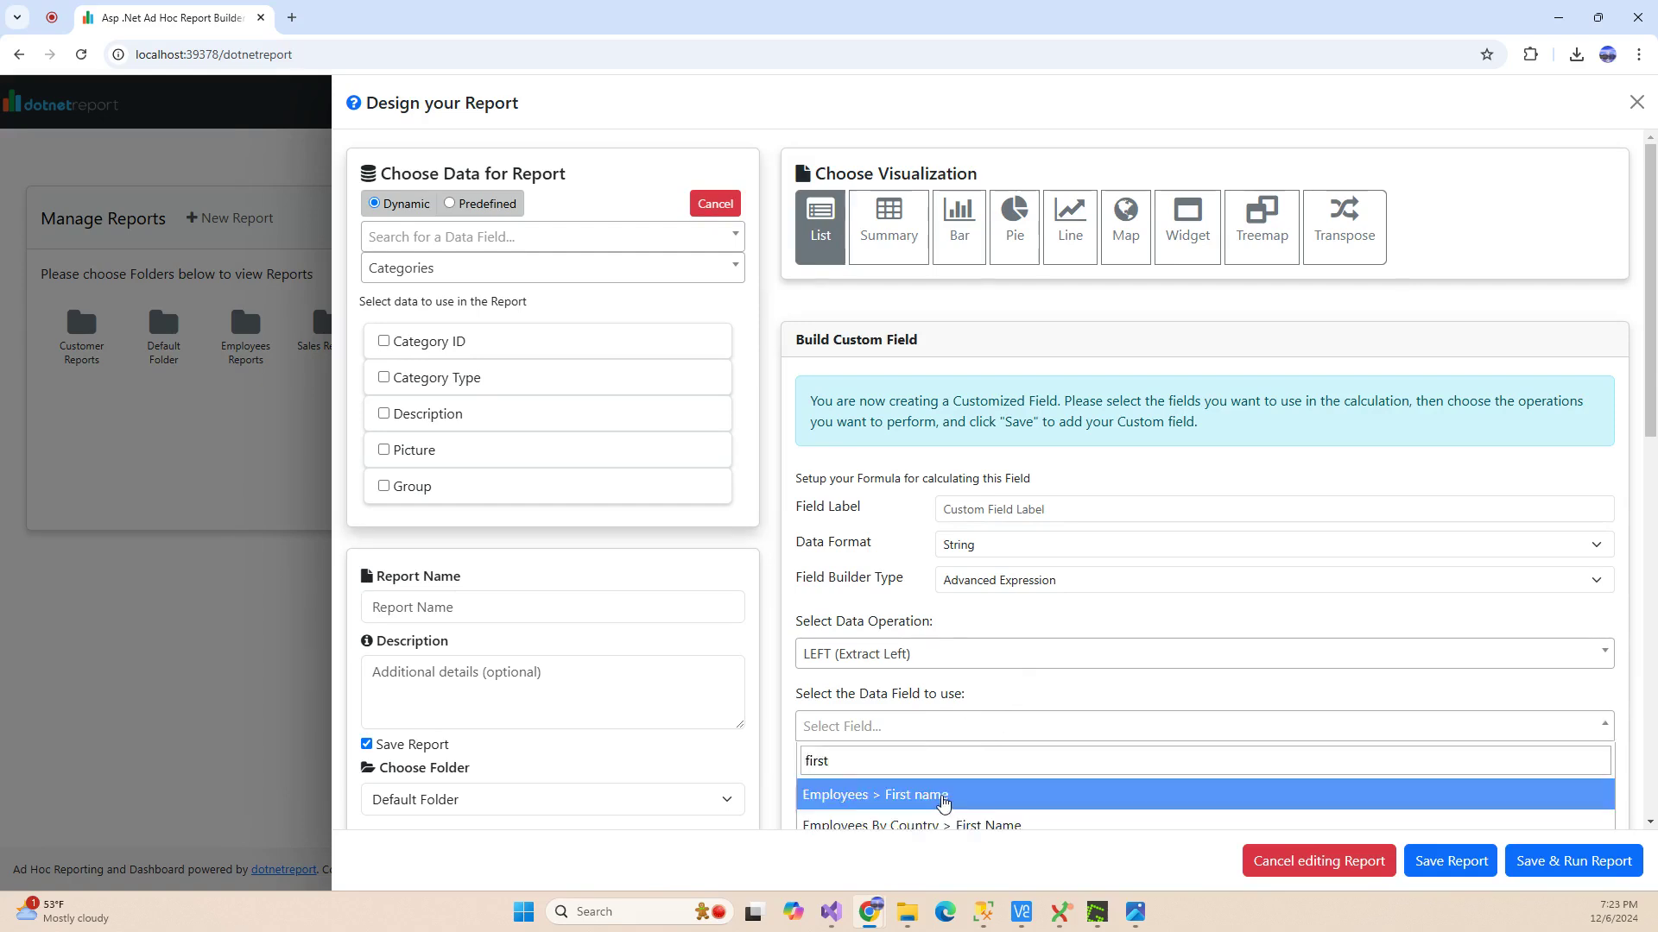
pyautogui.scroll(-2, 1074, 678)
pyautogui.click(1060, 659)
pyautogui.write('3')
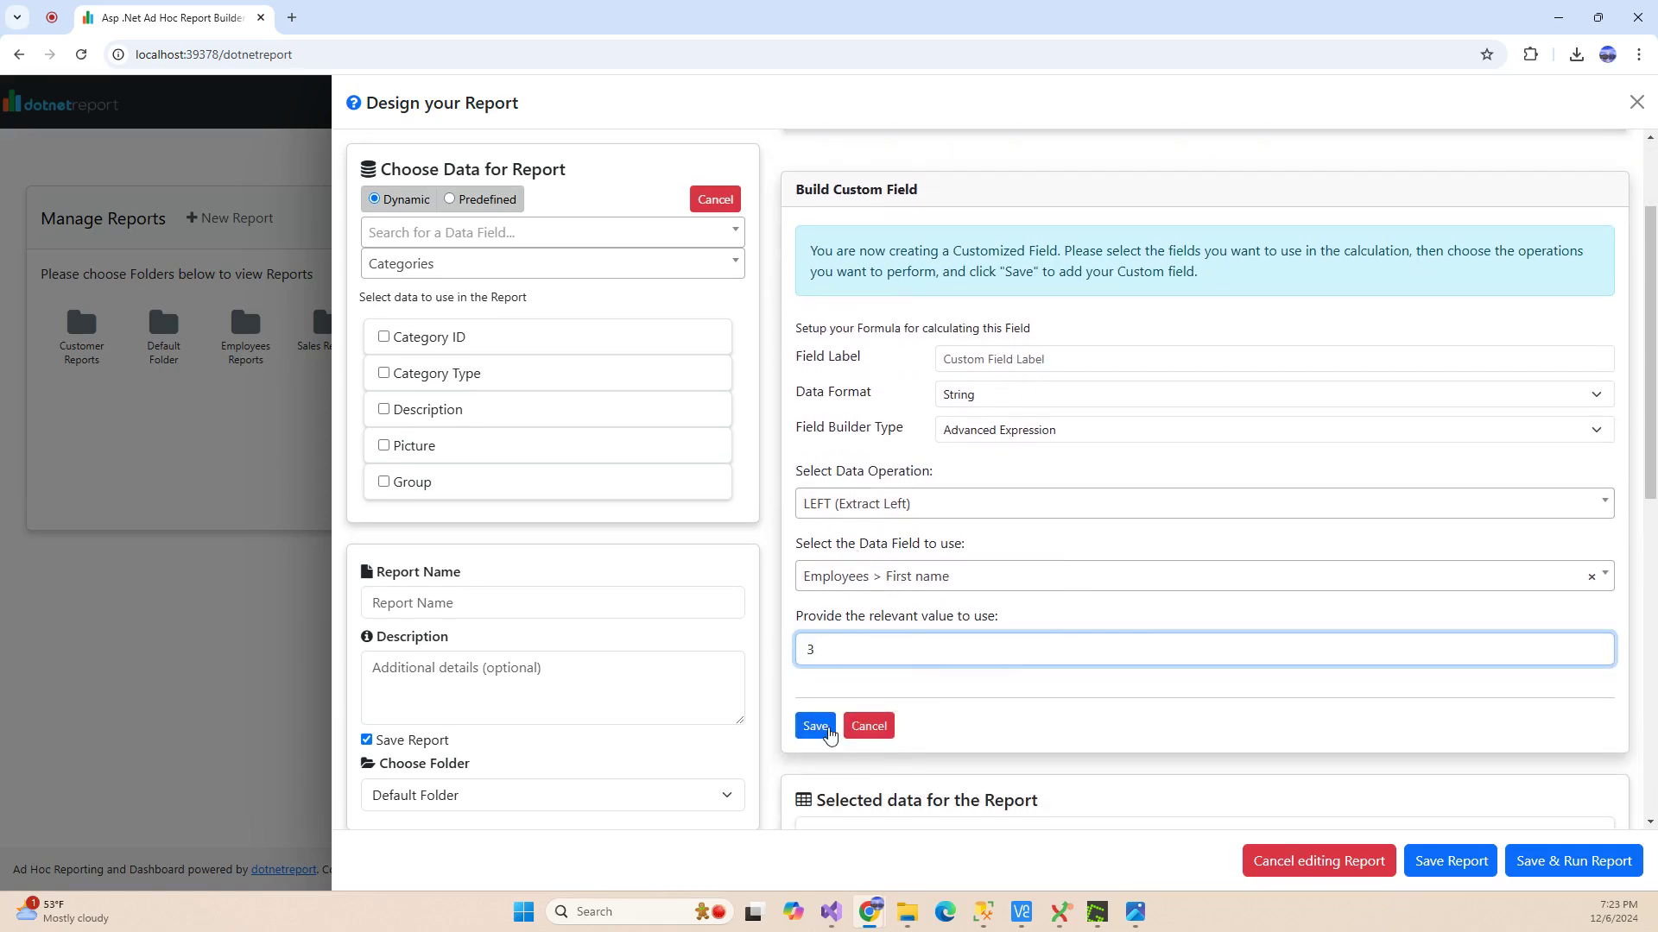
pyautogui.click(820, 726)
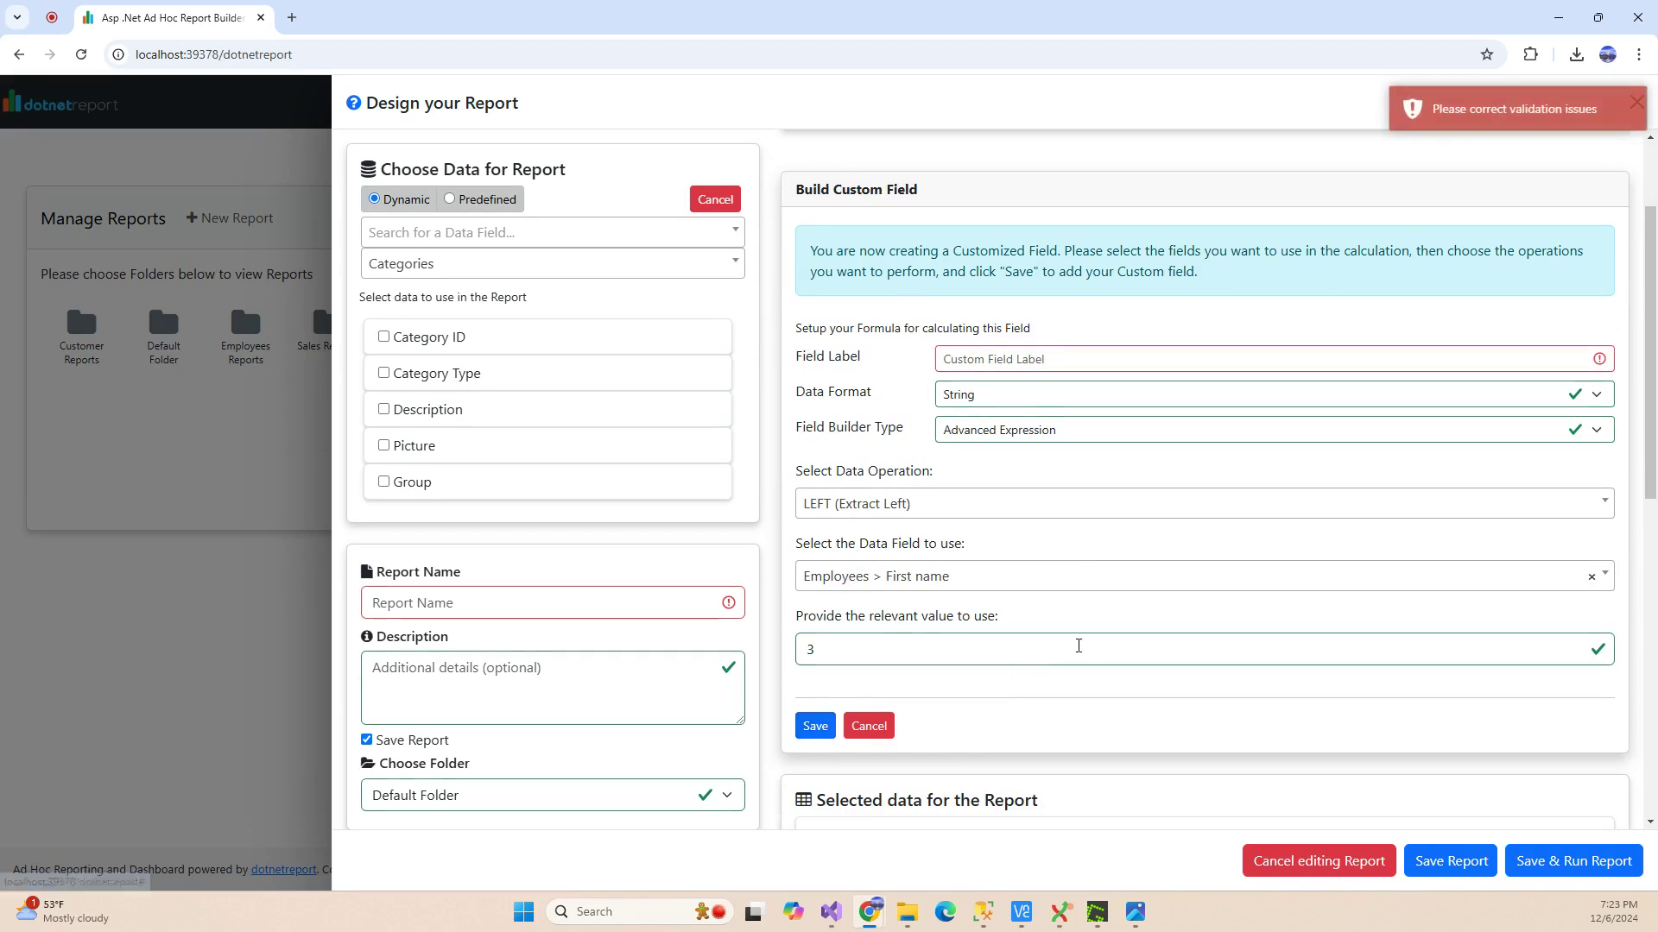
# Label the LEFT custom field "Left Example" and save it to the report
pyautogui.click(1053, 361)
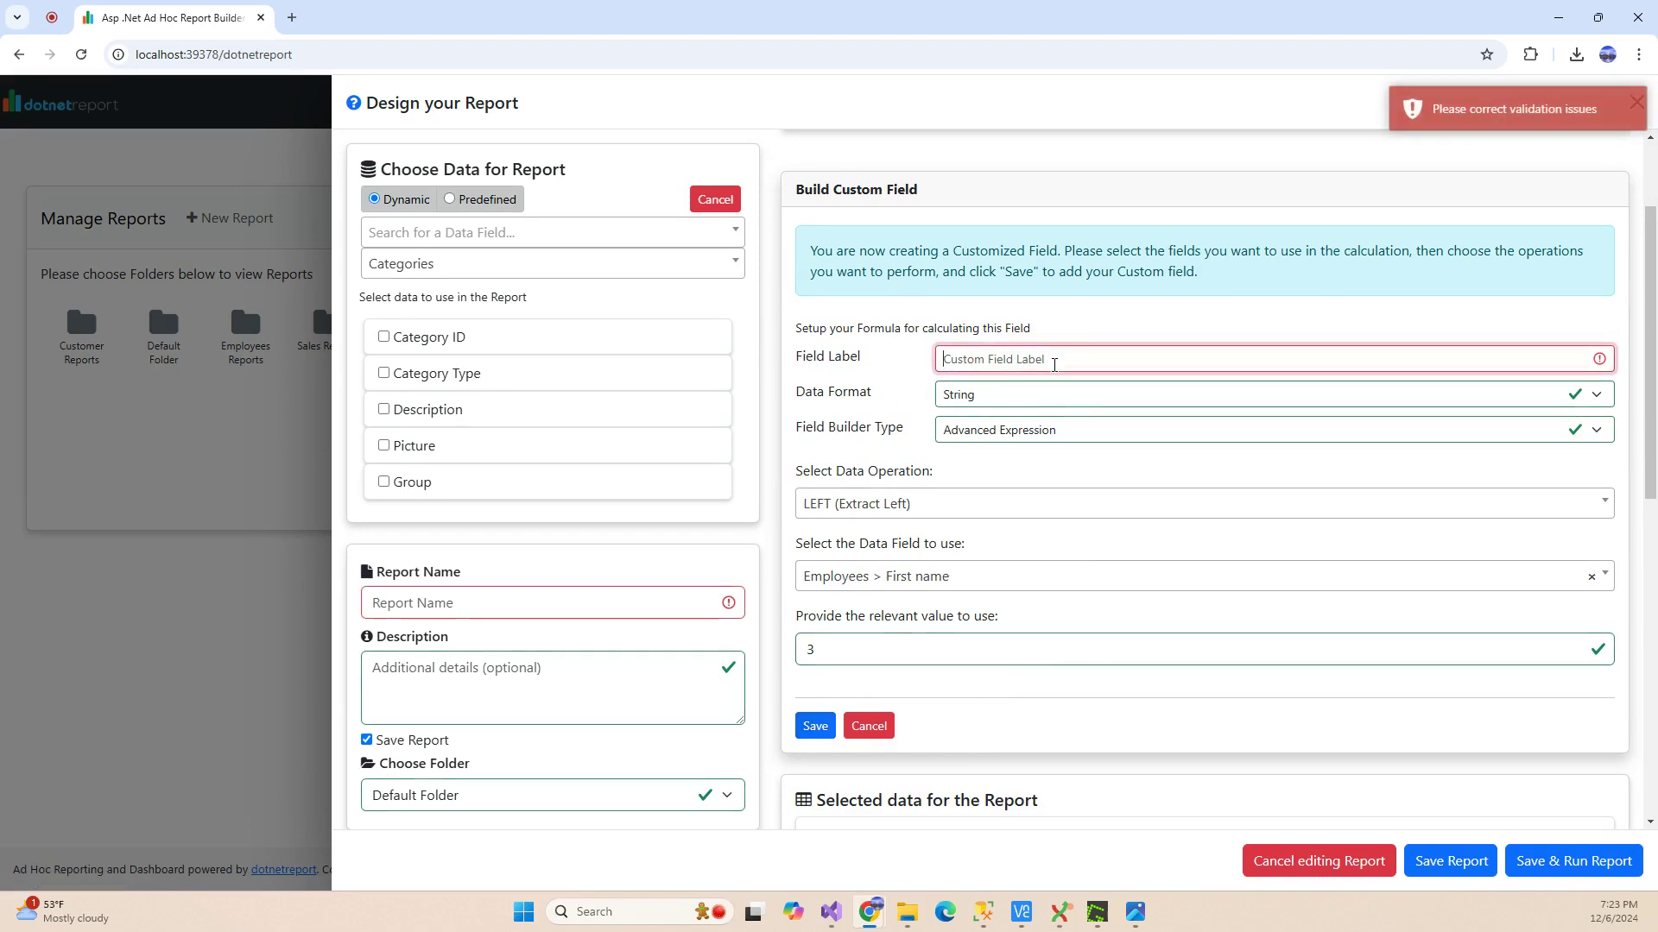
pyautogui.write('Left Example')
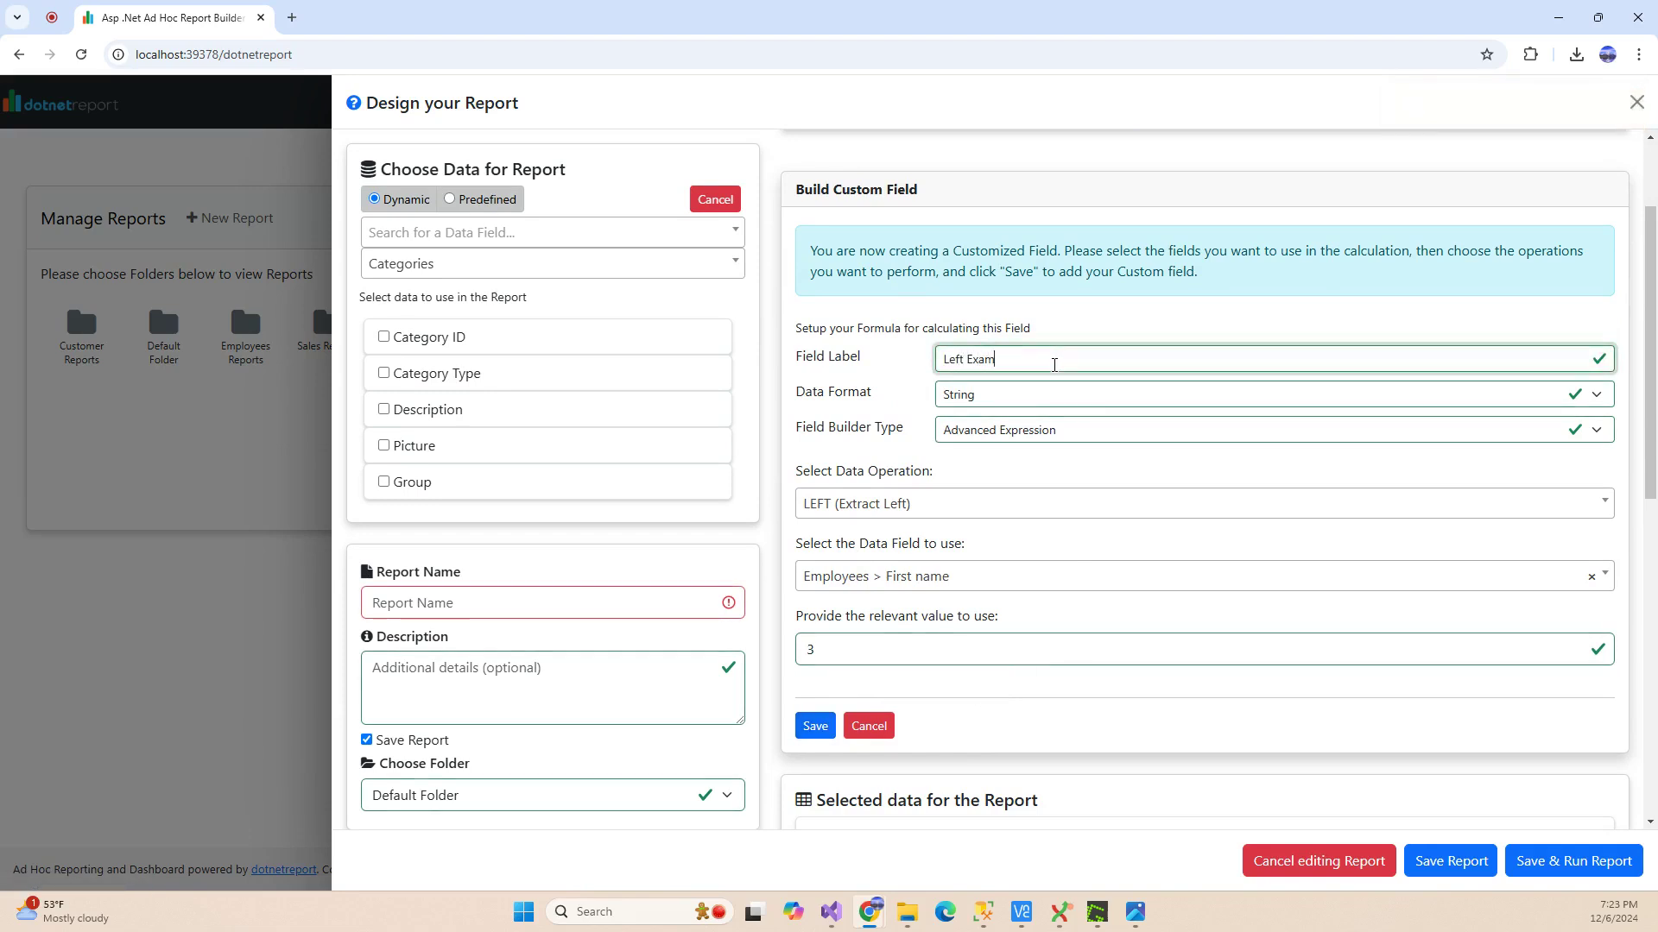
pyautogui.click(815, 725)
# Add the First name and Last name fields from the Employees table to the report's selected data
pyautogui.scroll(1, 973, 414)
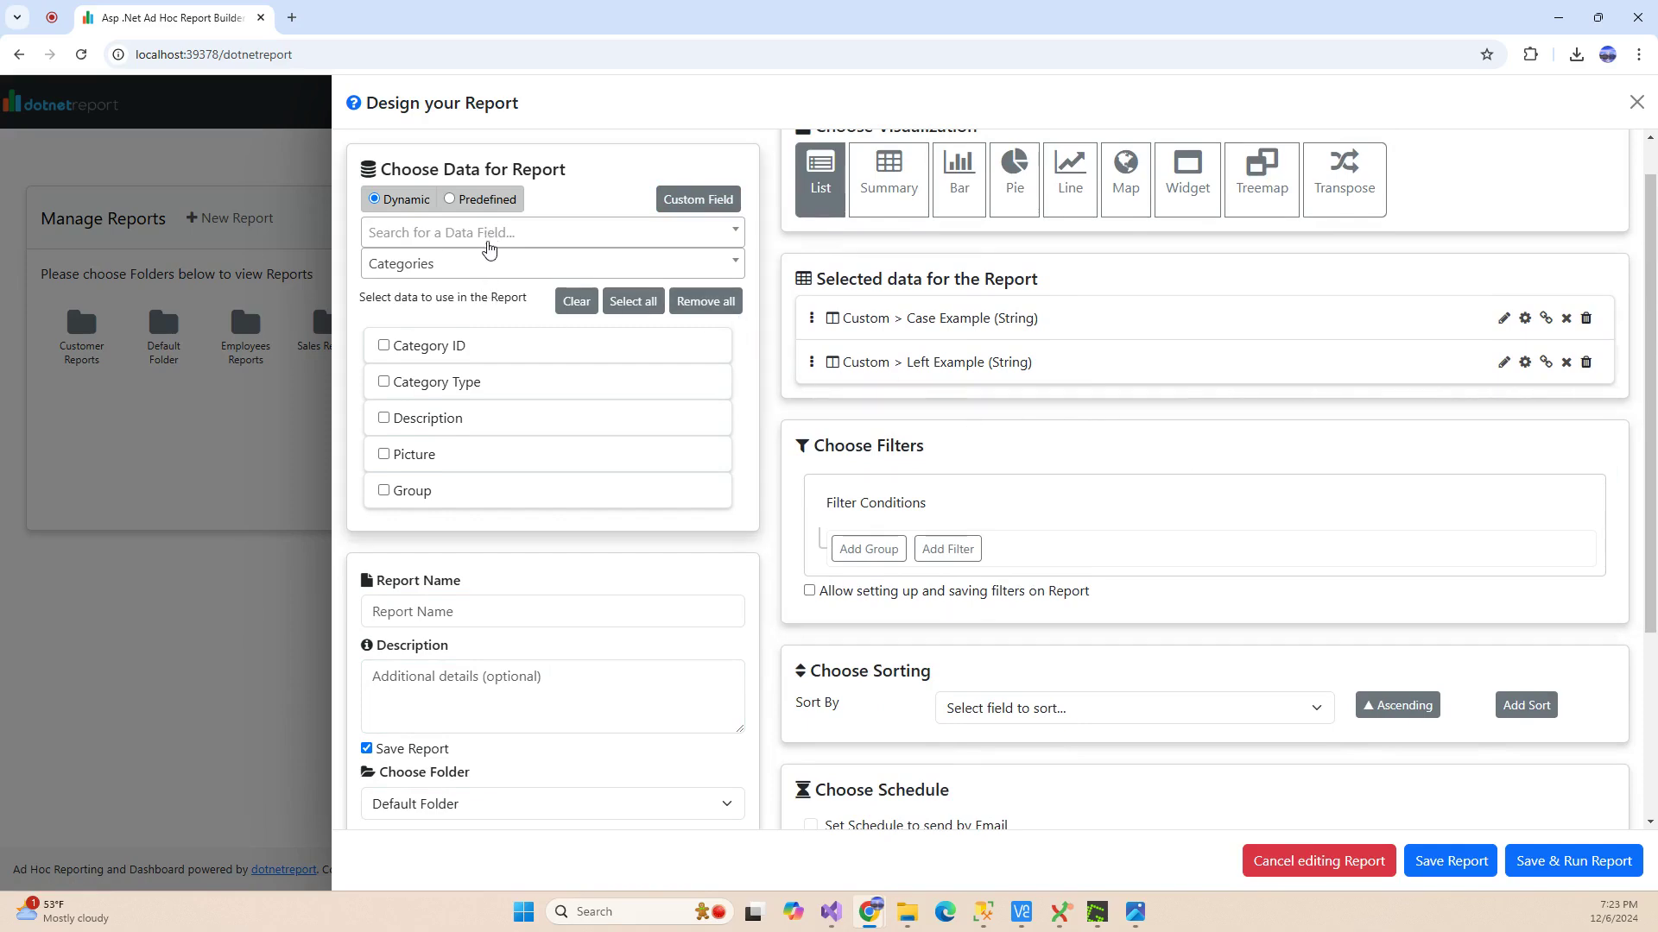
pyautogui.click(485, 263)
pyautogui.scroll(-2, 487, 397)
pyautogui.click(444, 381)
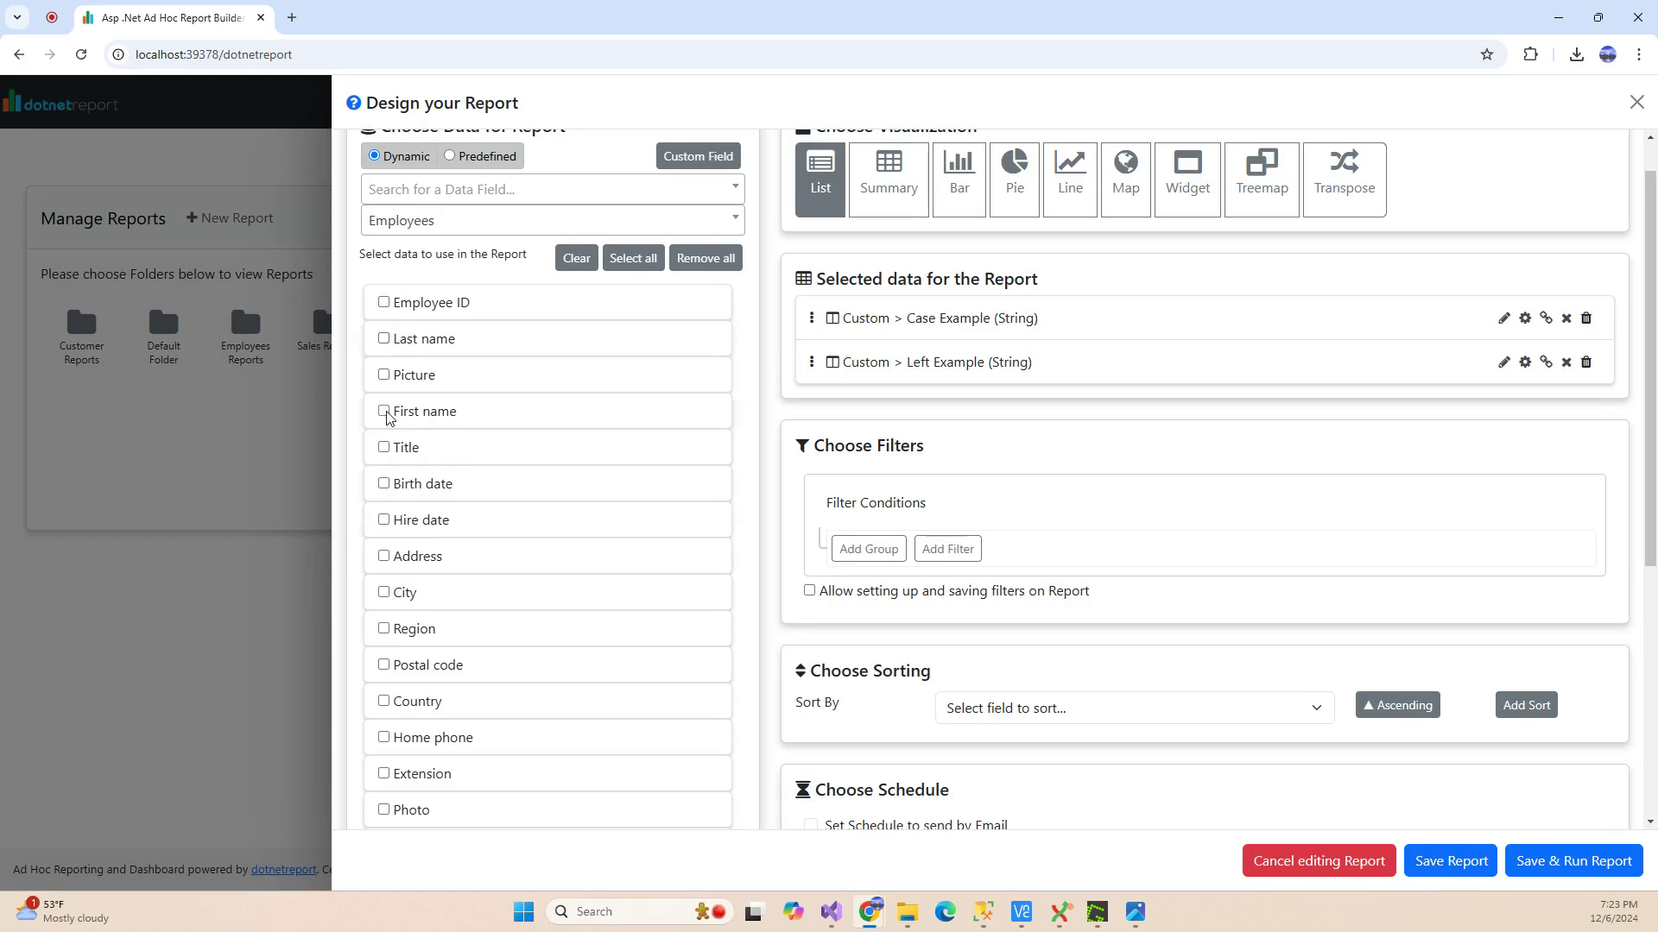
pyautogui.click(386, 412)
pyautogui.click(385, 338)
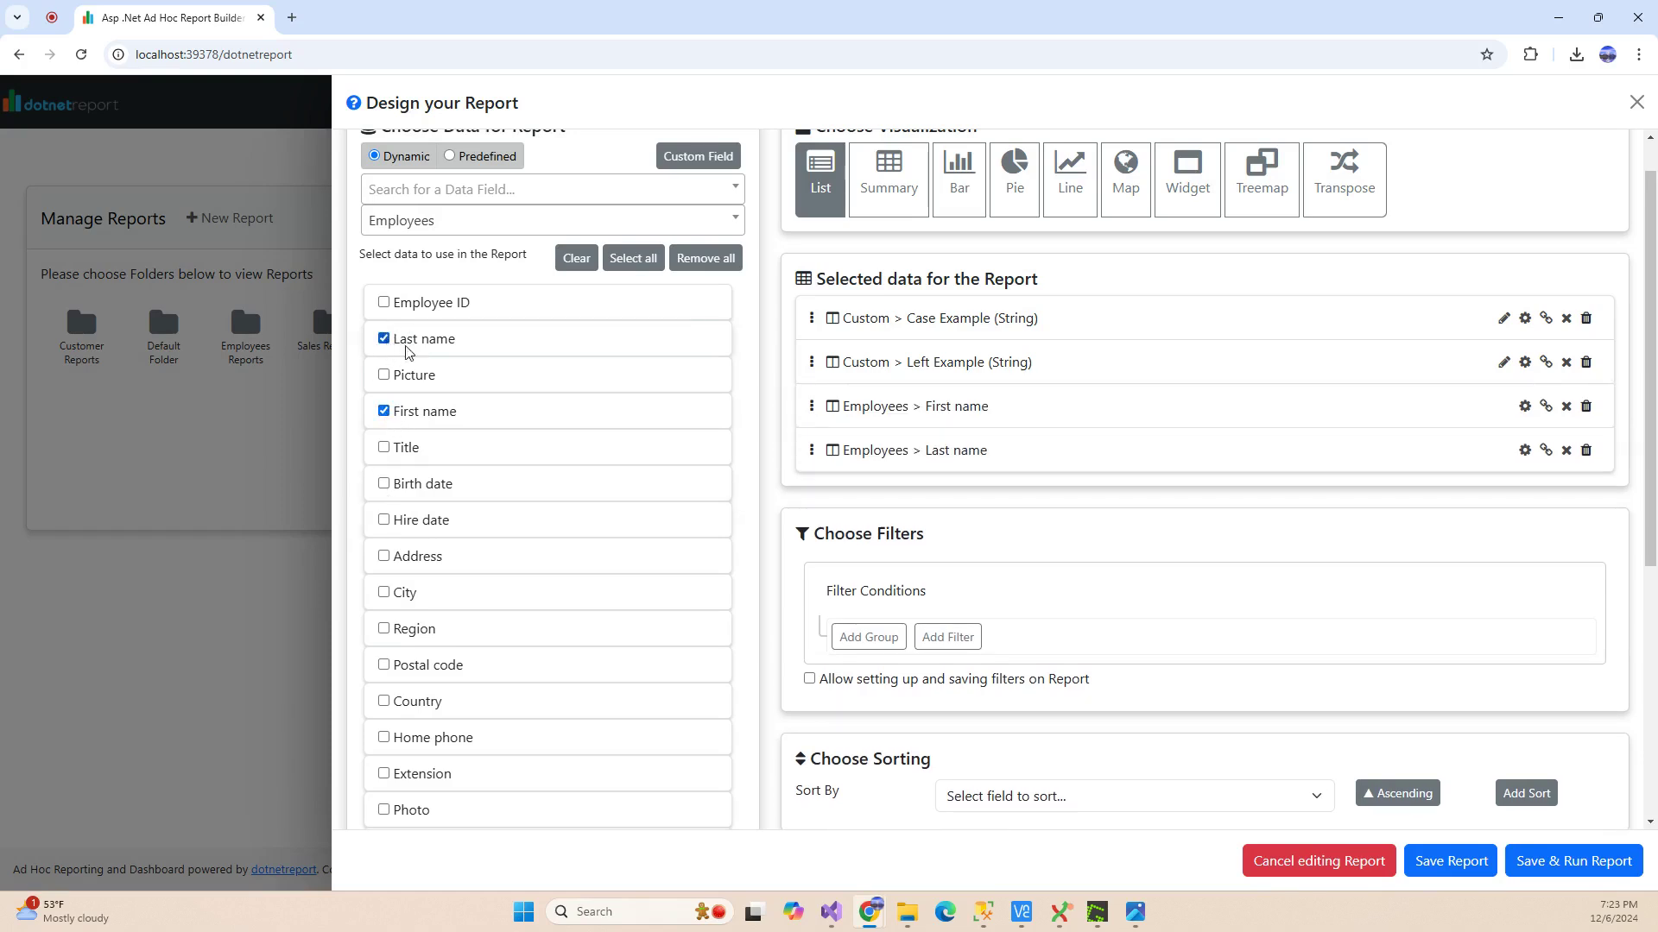
# Name the report "Custom Field Example", then save and run it
pyautogui.scroll(-5, 684, 491)
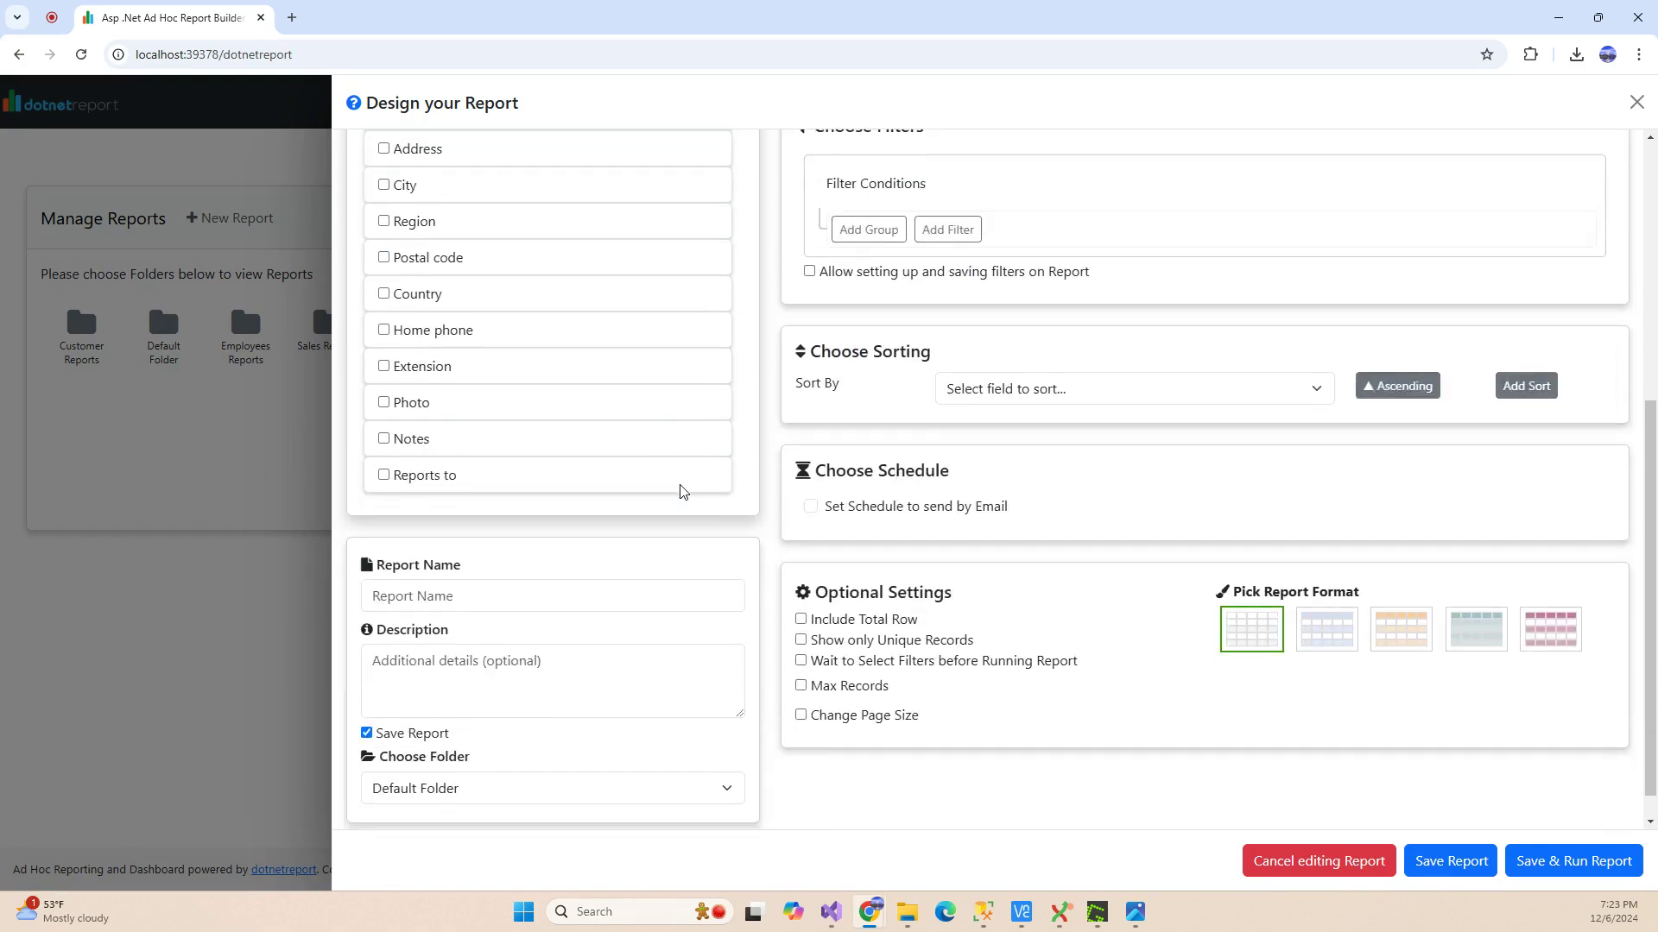
pyautogui.click(535, 596)
pyautogui.write('Custom Field Example')
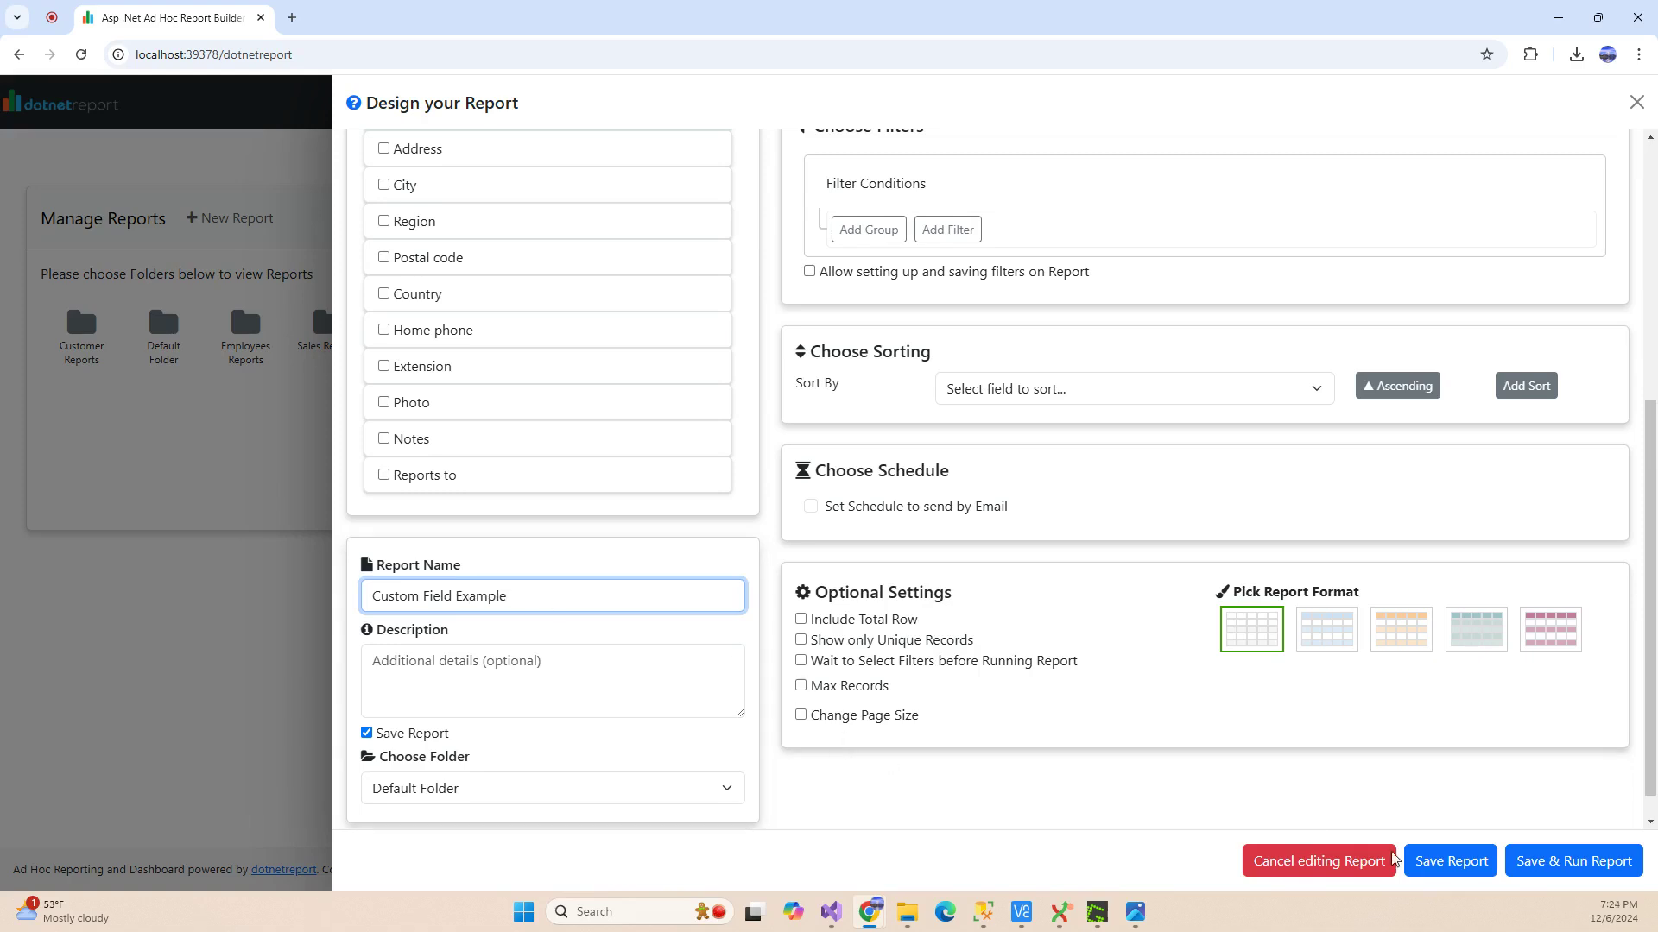
pyautogui.click(1545, 861)
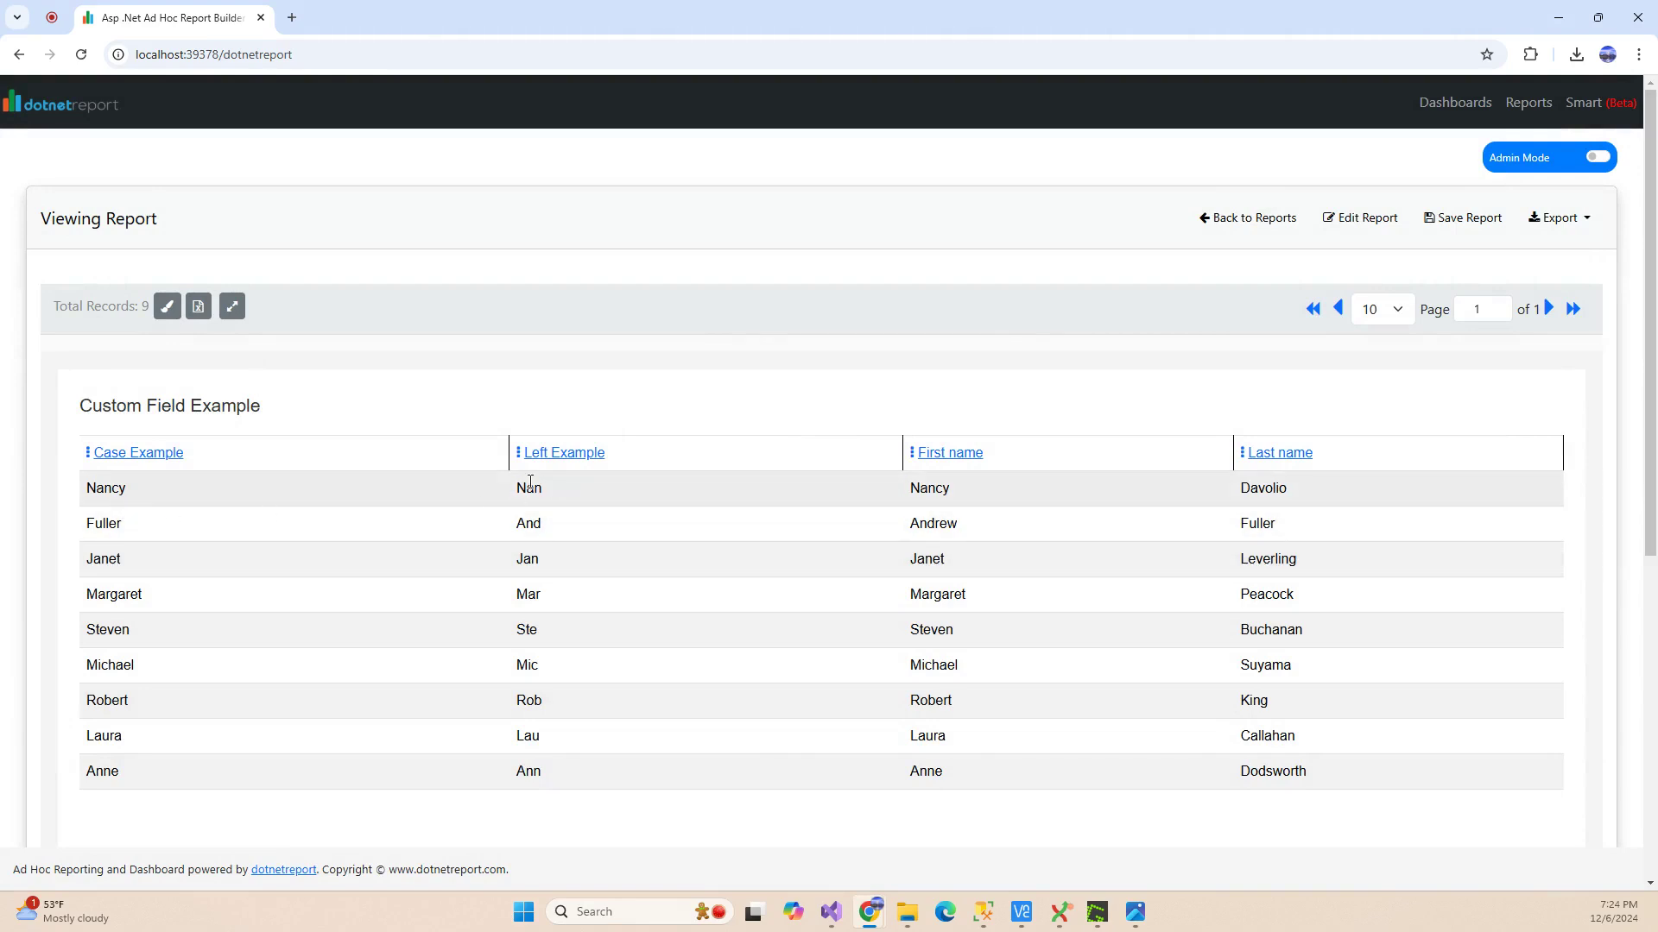
# Compare the Case Example and Left Example columns with the First name and Last name columns in the report results
pyautogui.moveTo(520, 489); pyautogui.dragTo(543, 525)
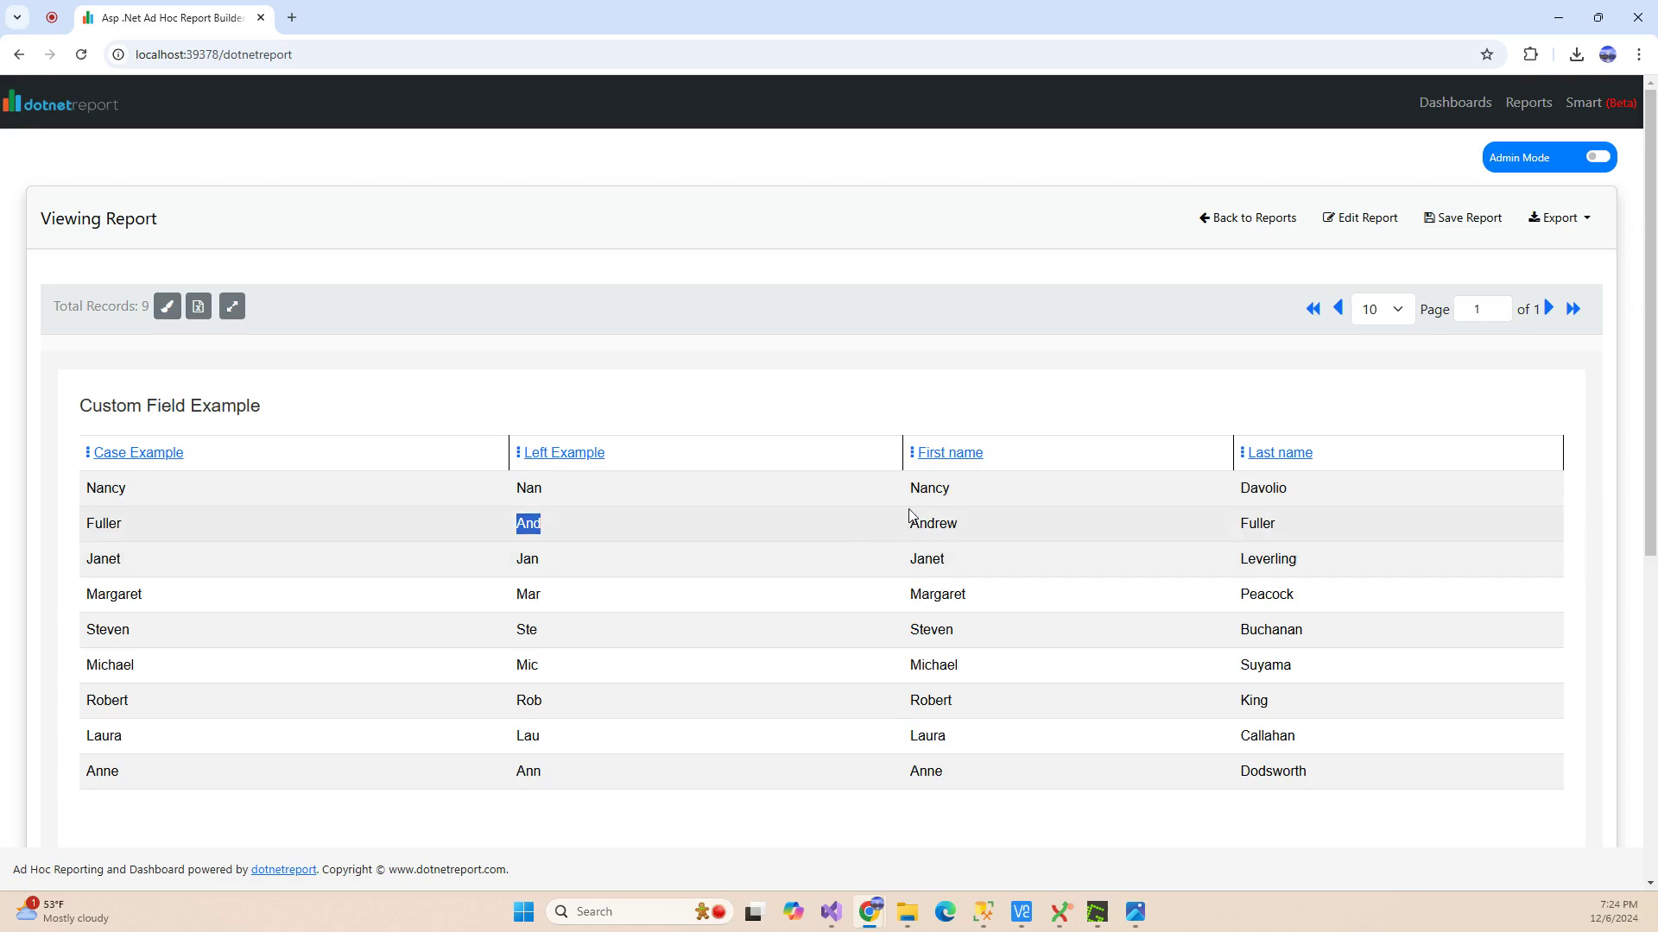
pyautogui.moveTo(911, 524); pyautogui.dragTo(949, 526)
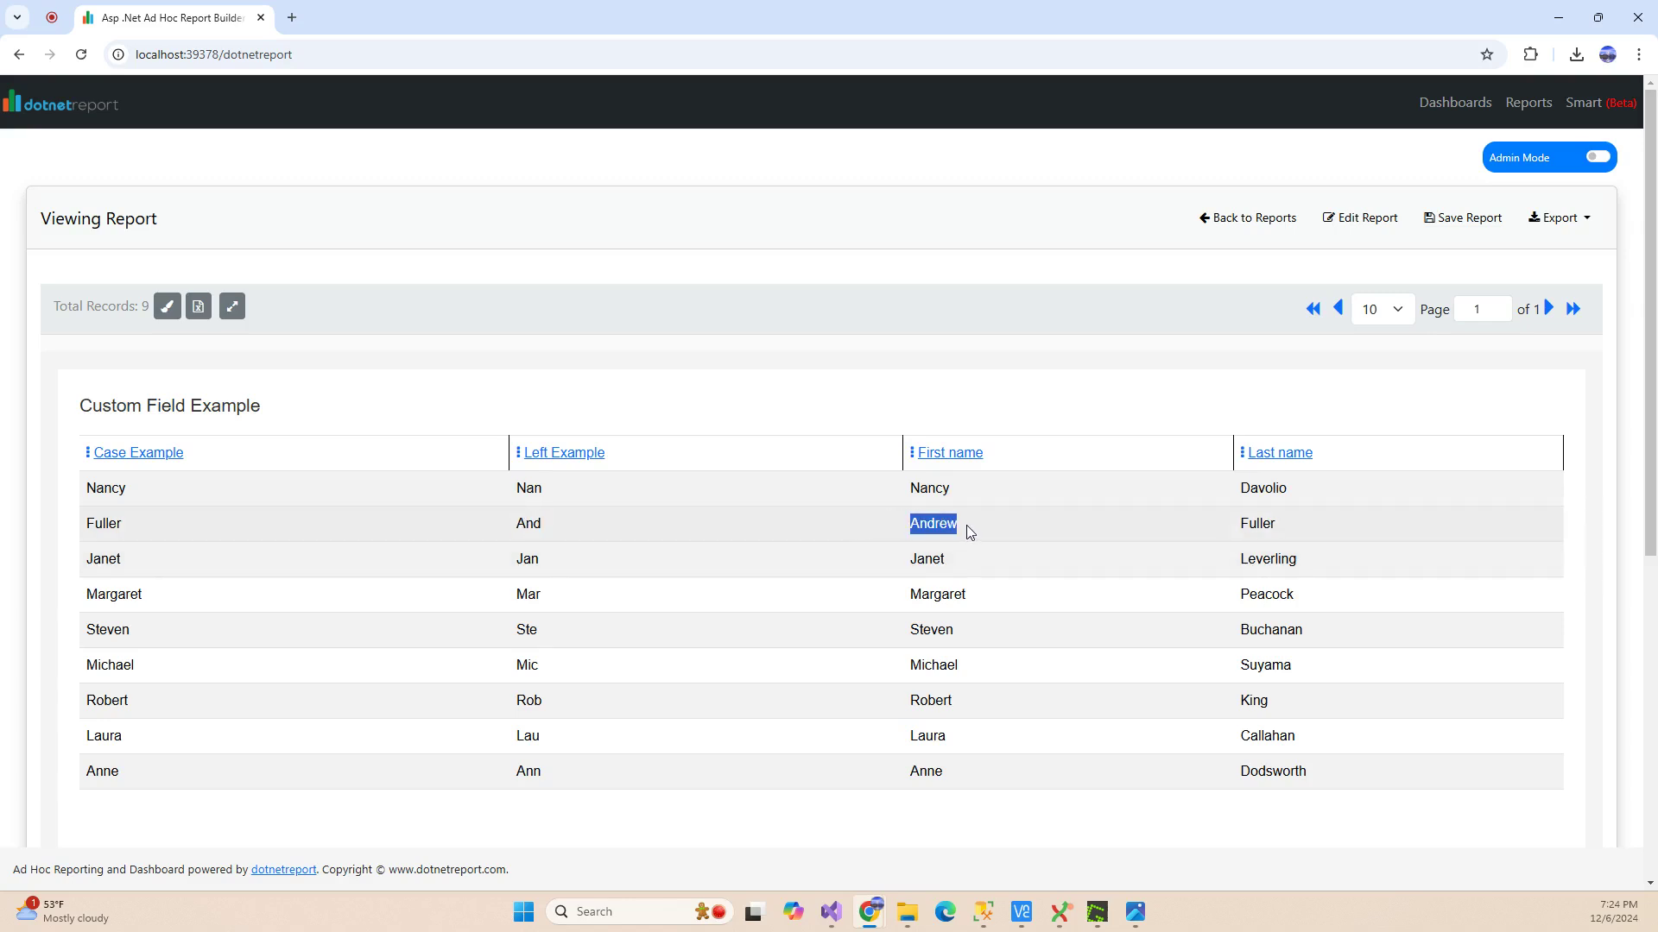
pyautogui.moveTo(123, 524); pyautogui.dragTo(89, 524)
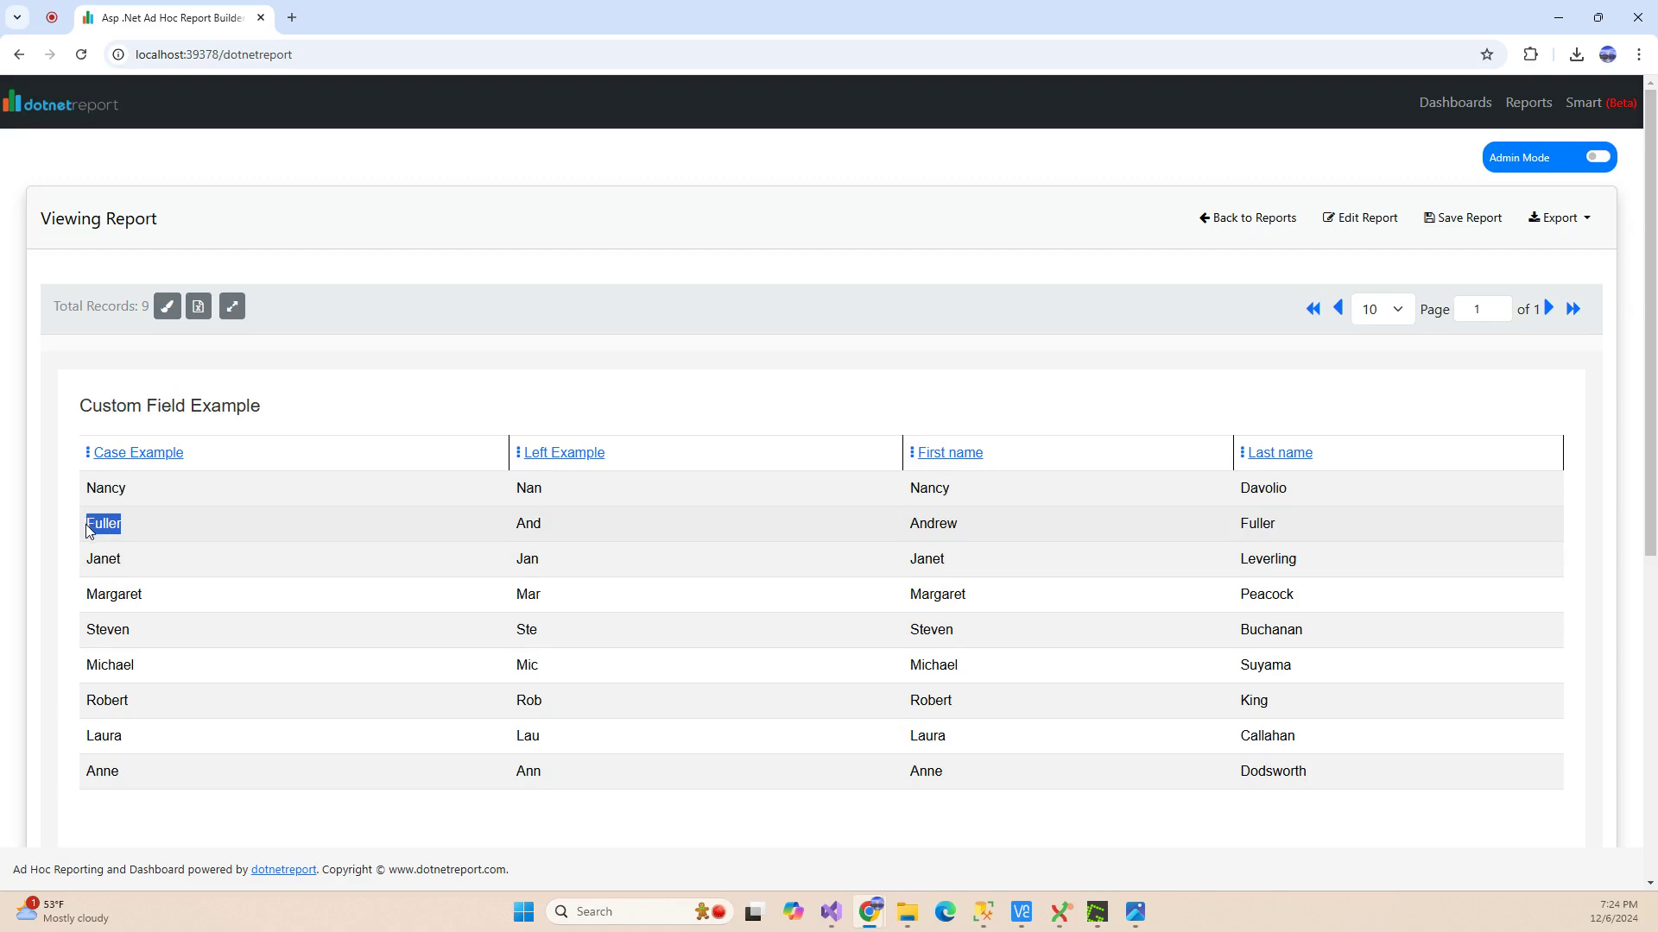
pyautogui.scroll(-1, 455, 663)
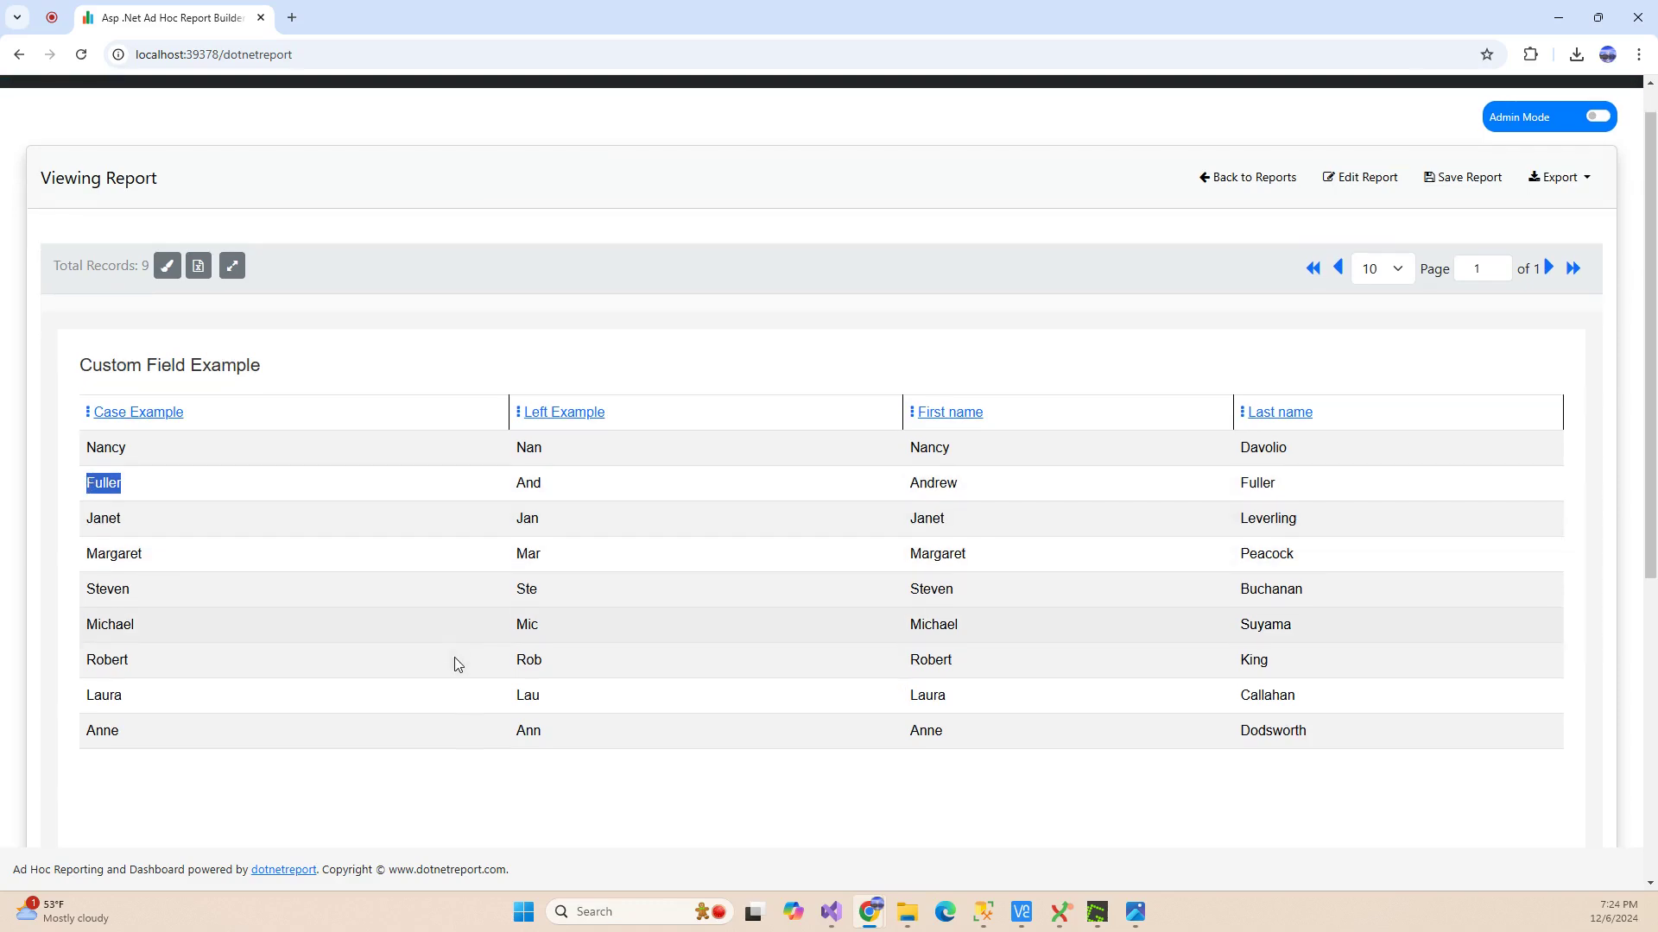
pyautogui.scroll(-1, 245, 648)
pyautogui.scroll(2, 245, 648)
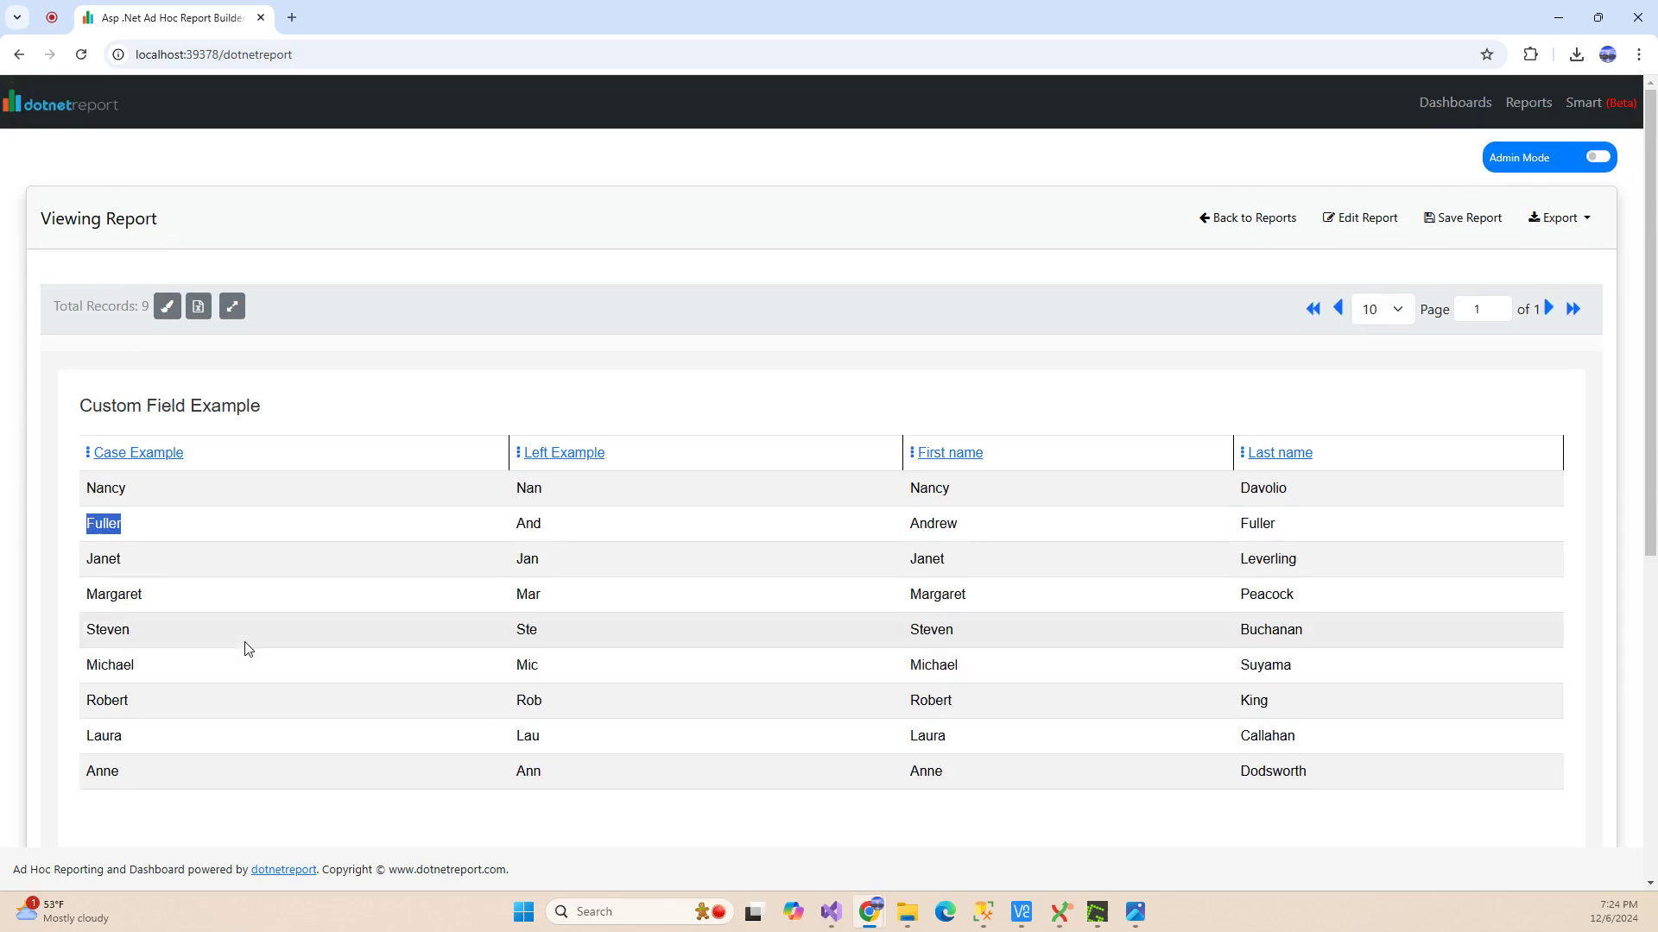
# Turn on Admin Mode and examine the report's generated SQL, including the CASE and LEFT expressions and the employee name columns
pyautogui.click(1597, 160)
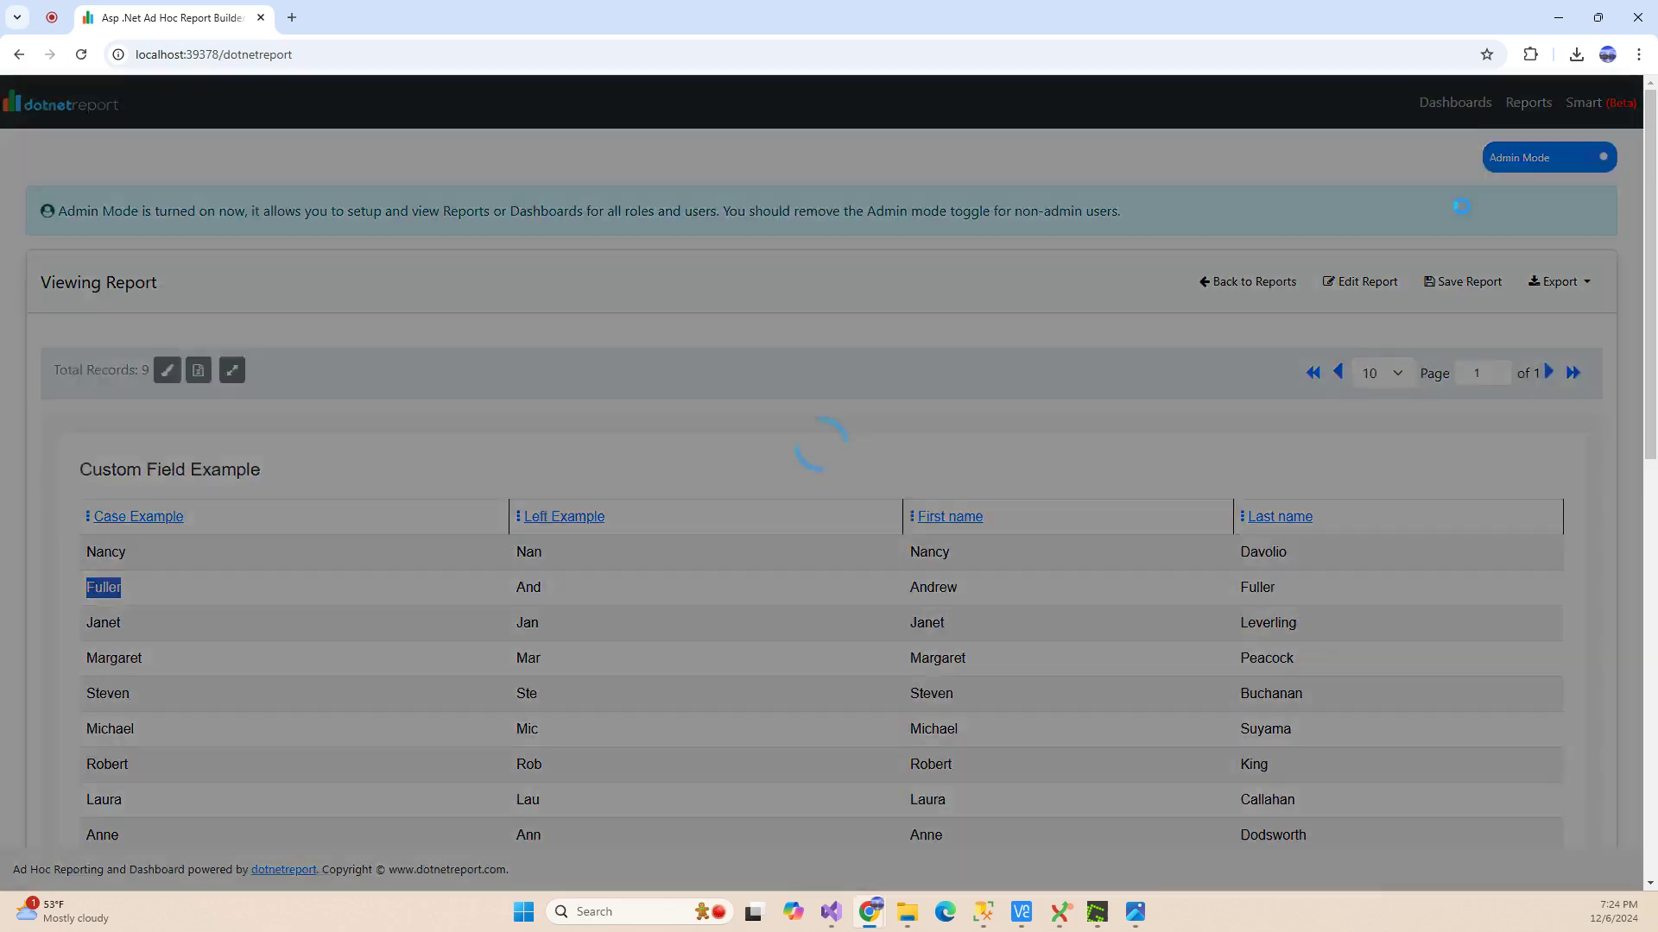
pyautogui.scroll(-10, 1138, 469)
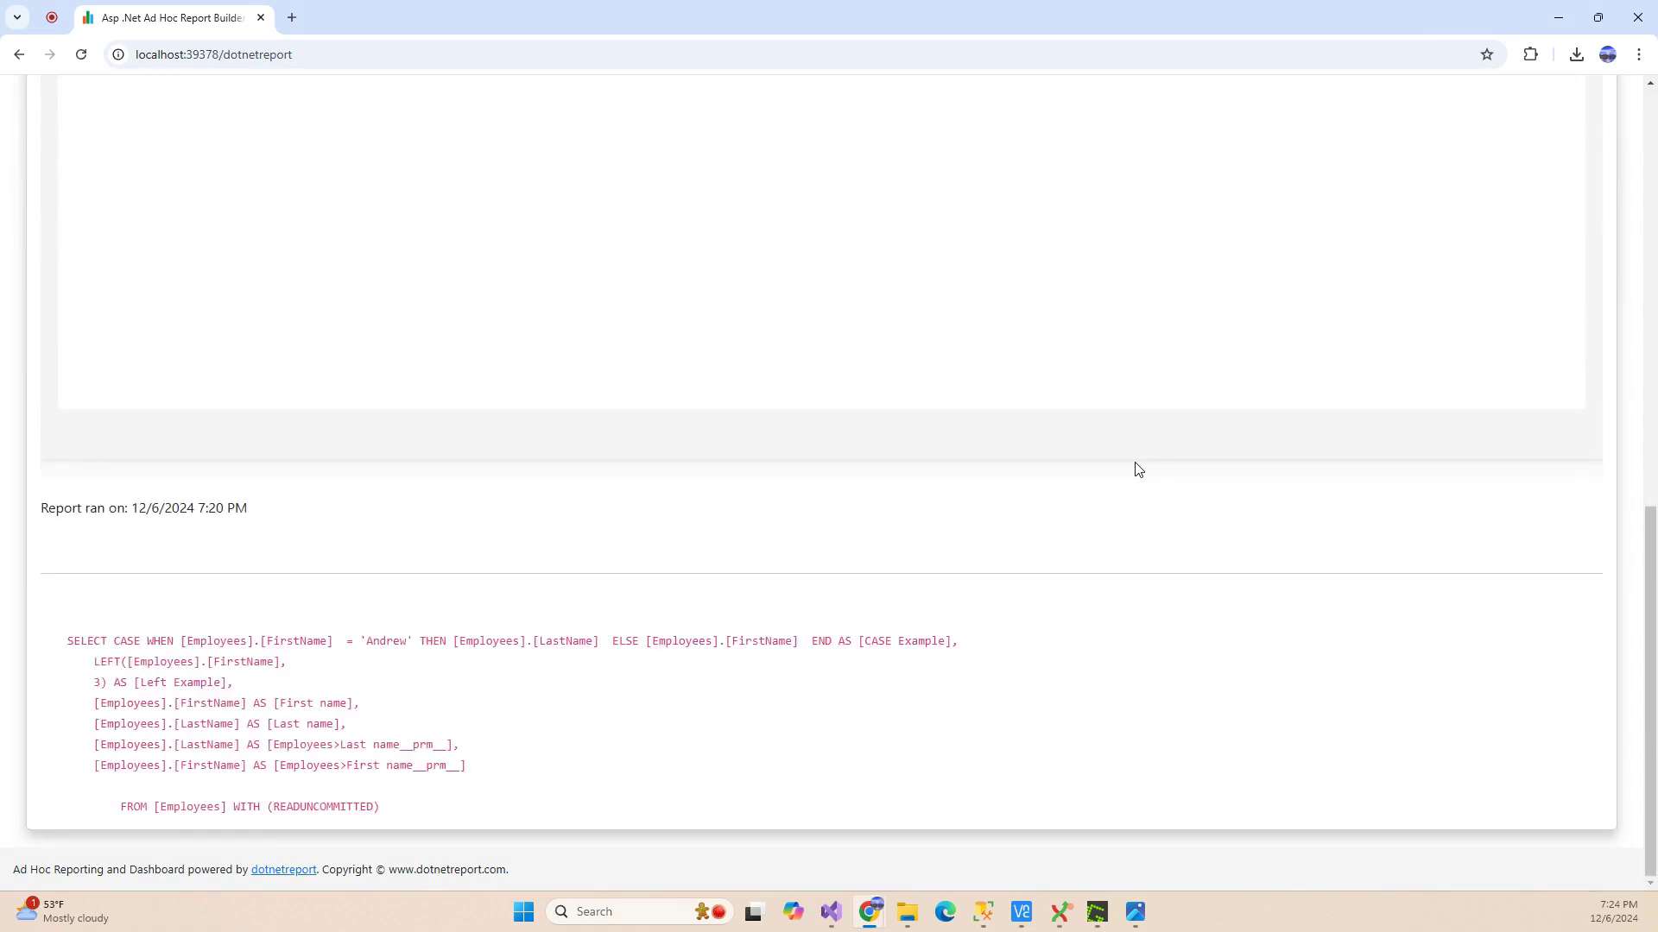
pyautogui.moveTo(121, 637); pyautogui.dragTo(957, 641)
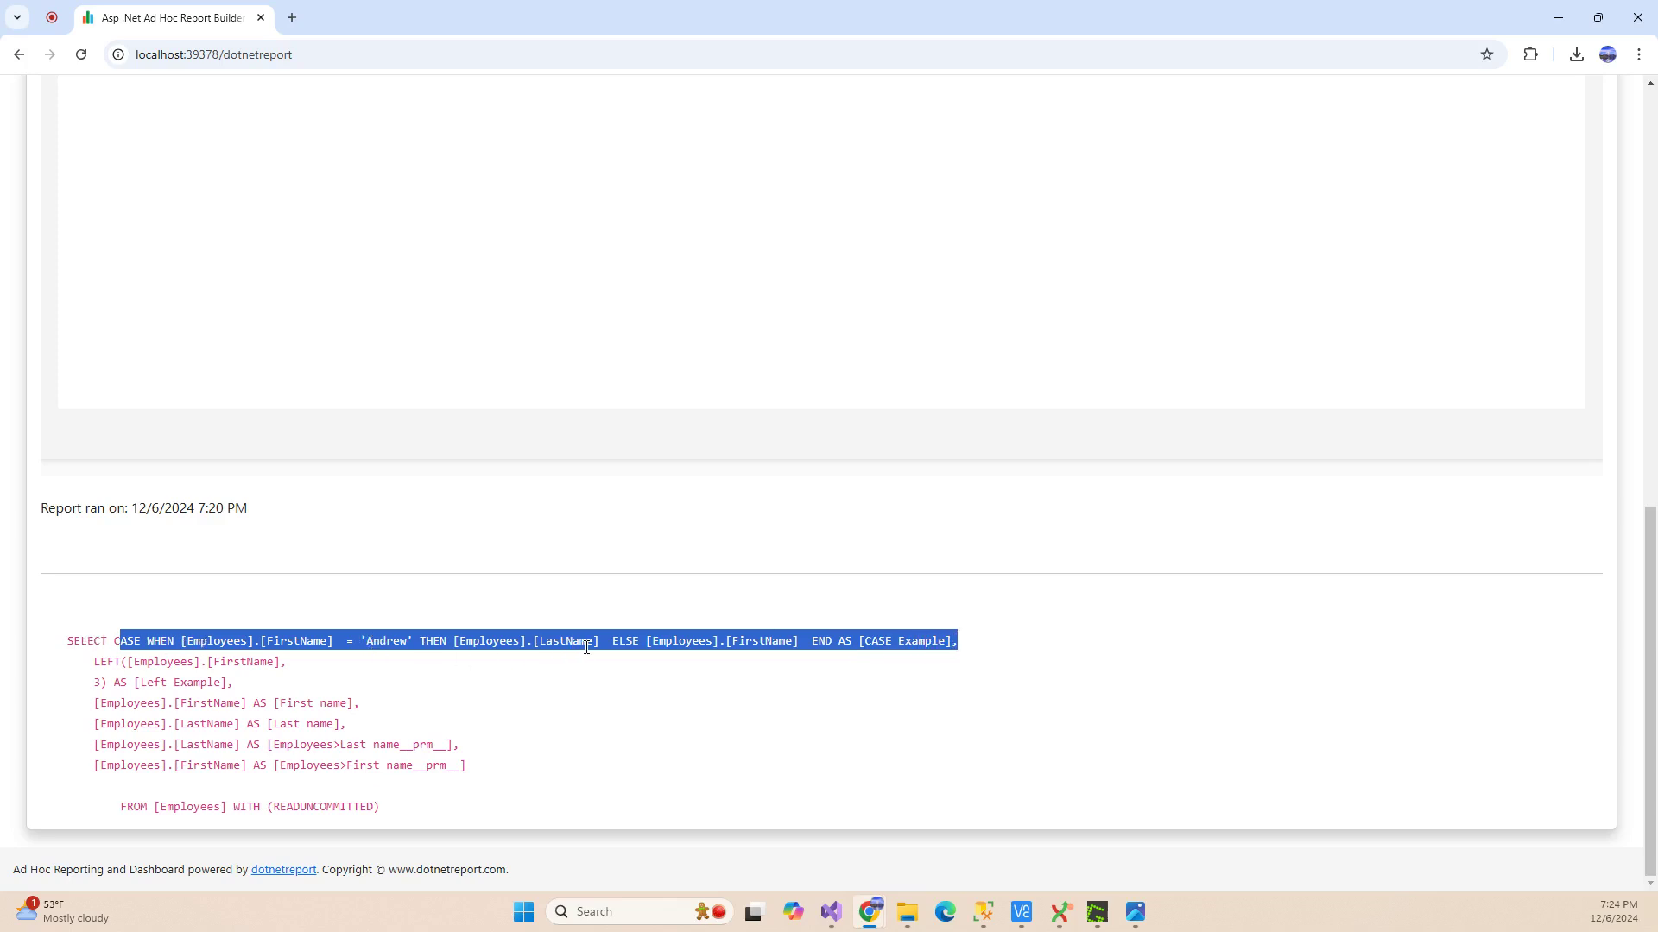
pyautogui.moveTo(100, 662); pyautogui.dragTo(362, 744)
pyautogui.click(216, 745)
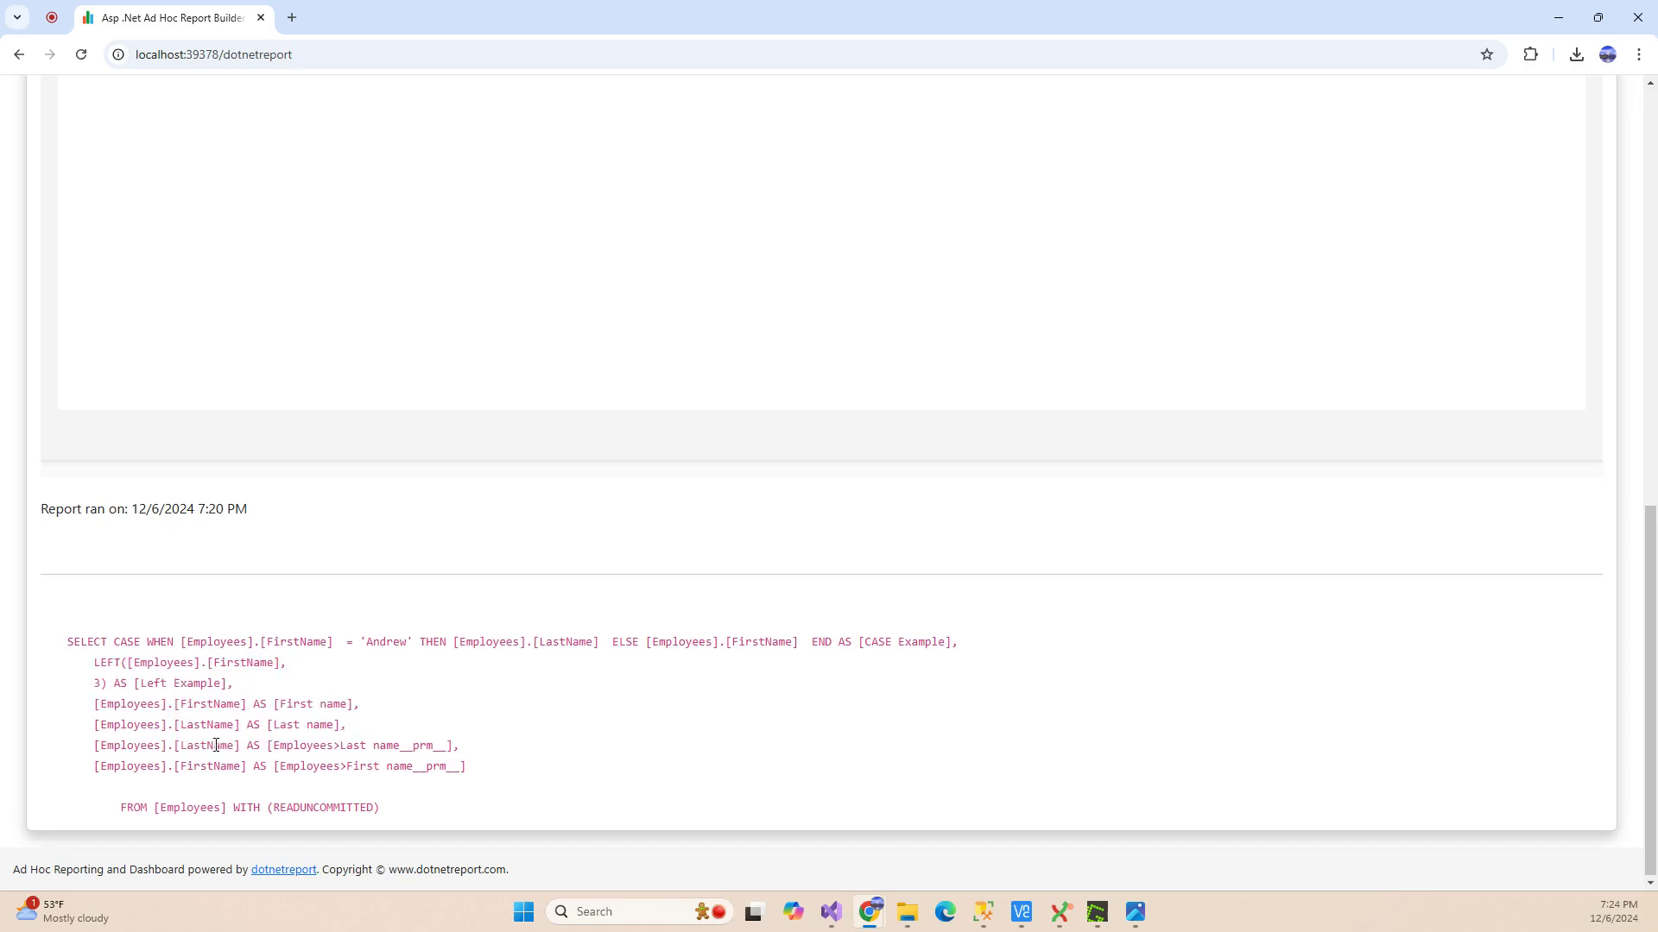
pyautogui.moveTo(96, 754); pyautogui.dragTo(504, 778)
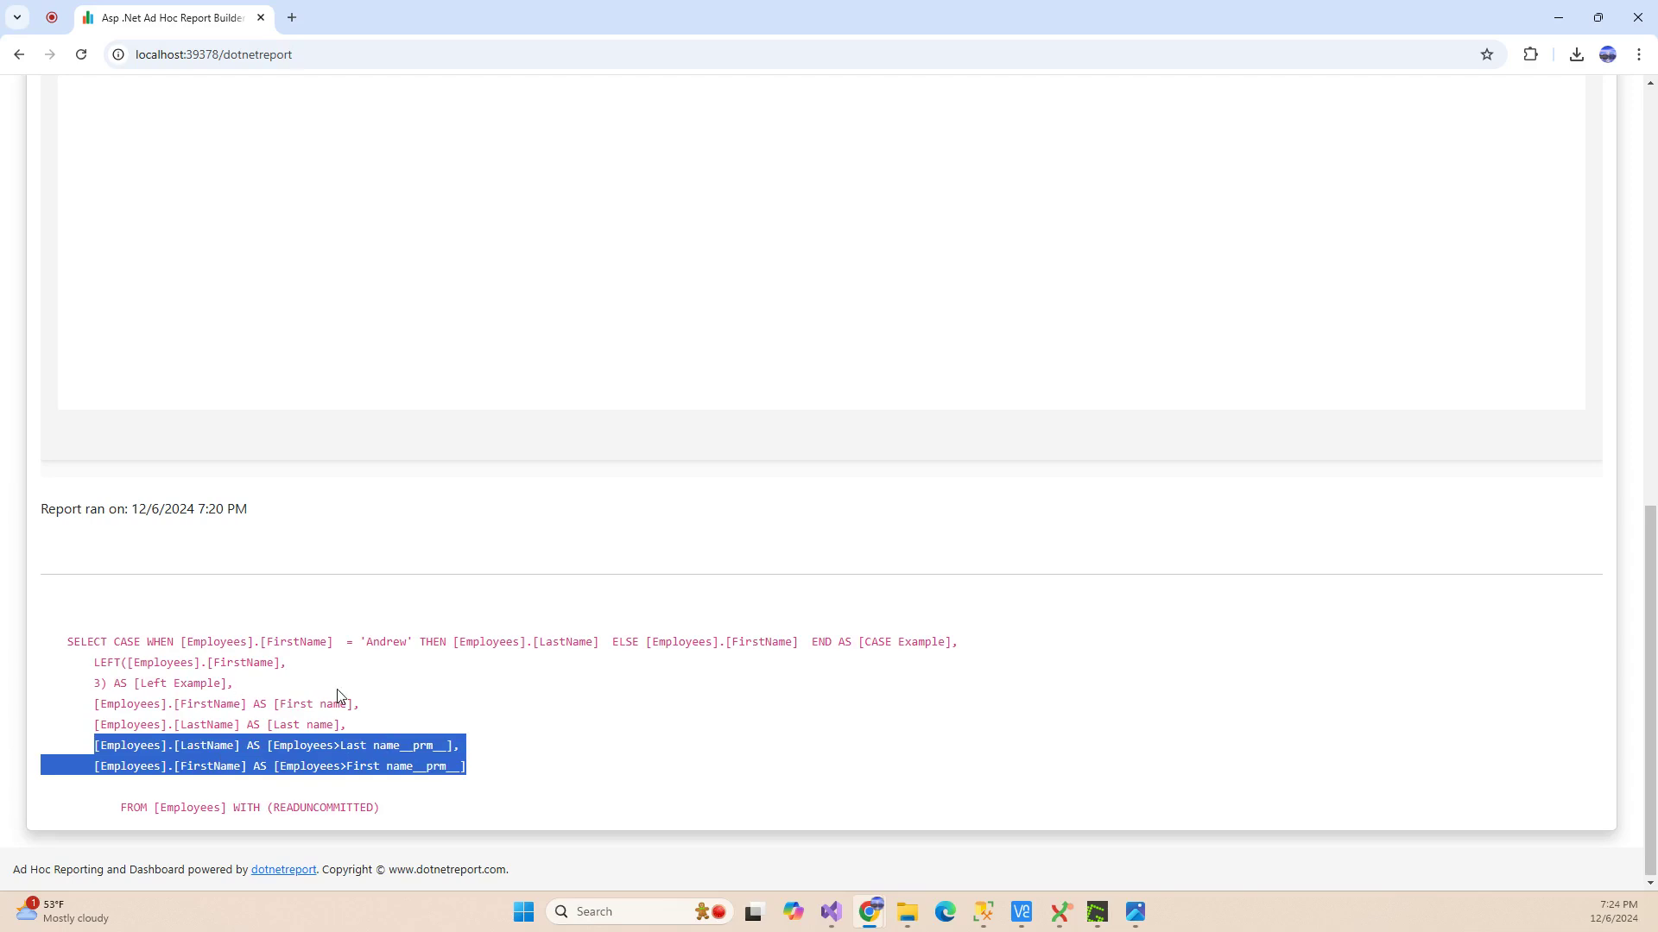
pyautogui.scroll(10, 336, 695)
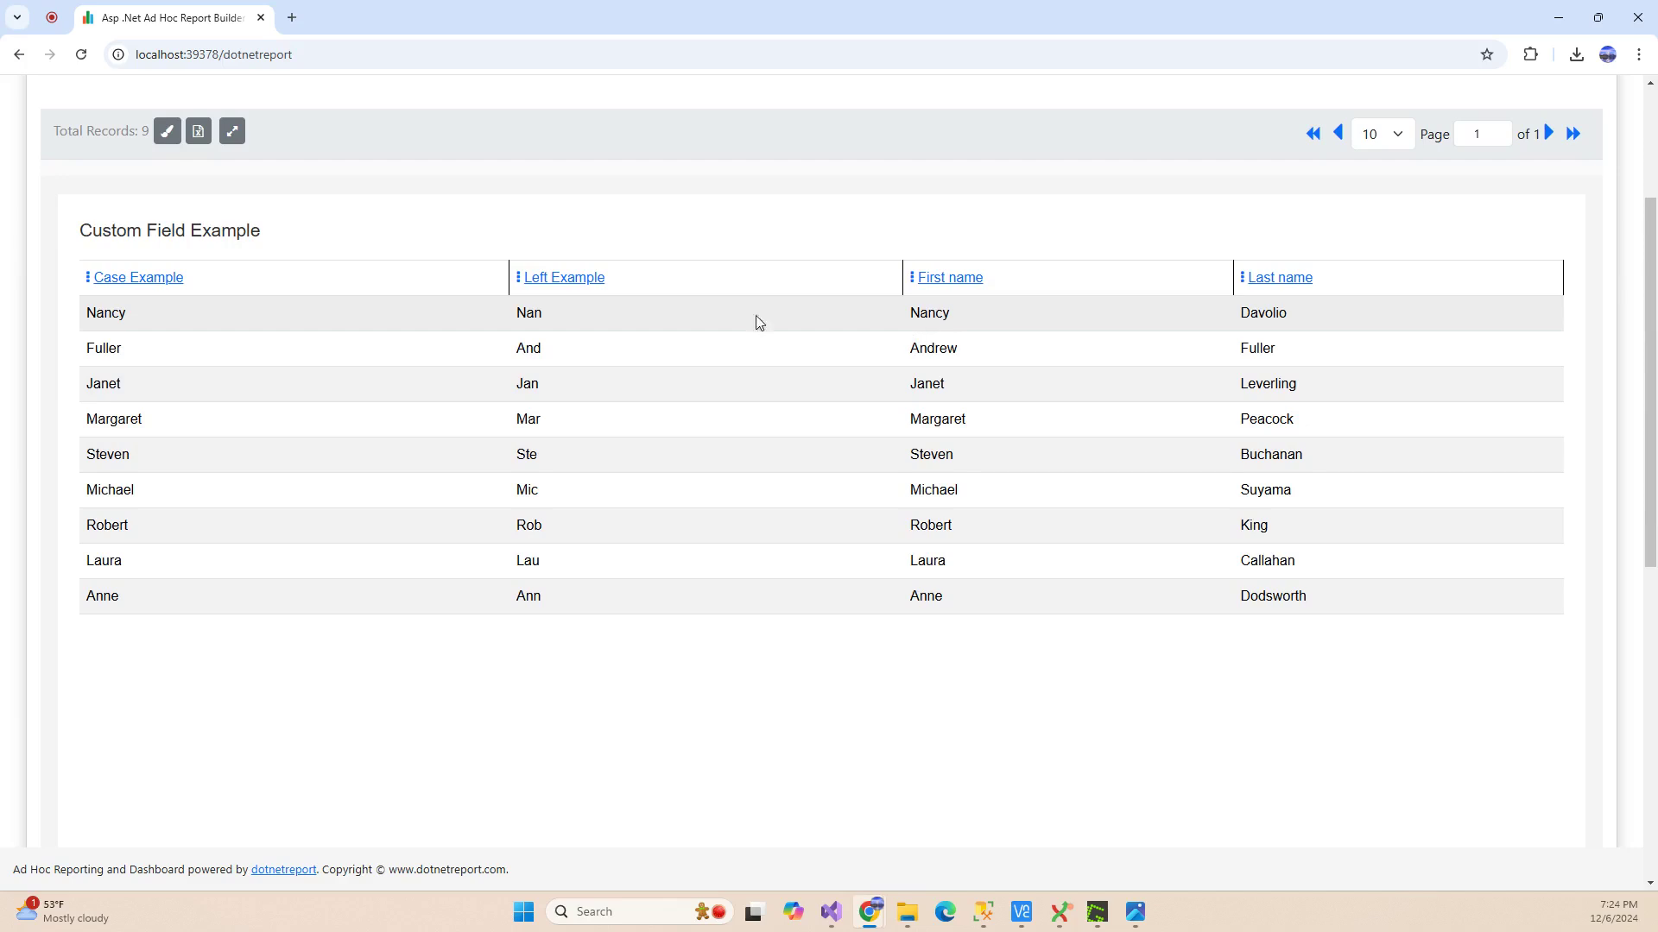
pyautogui.scroll(2, 640, 455)
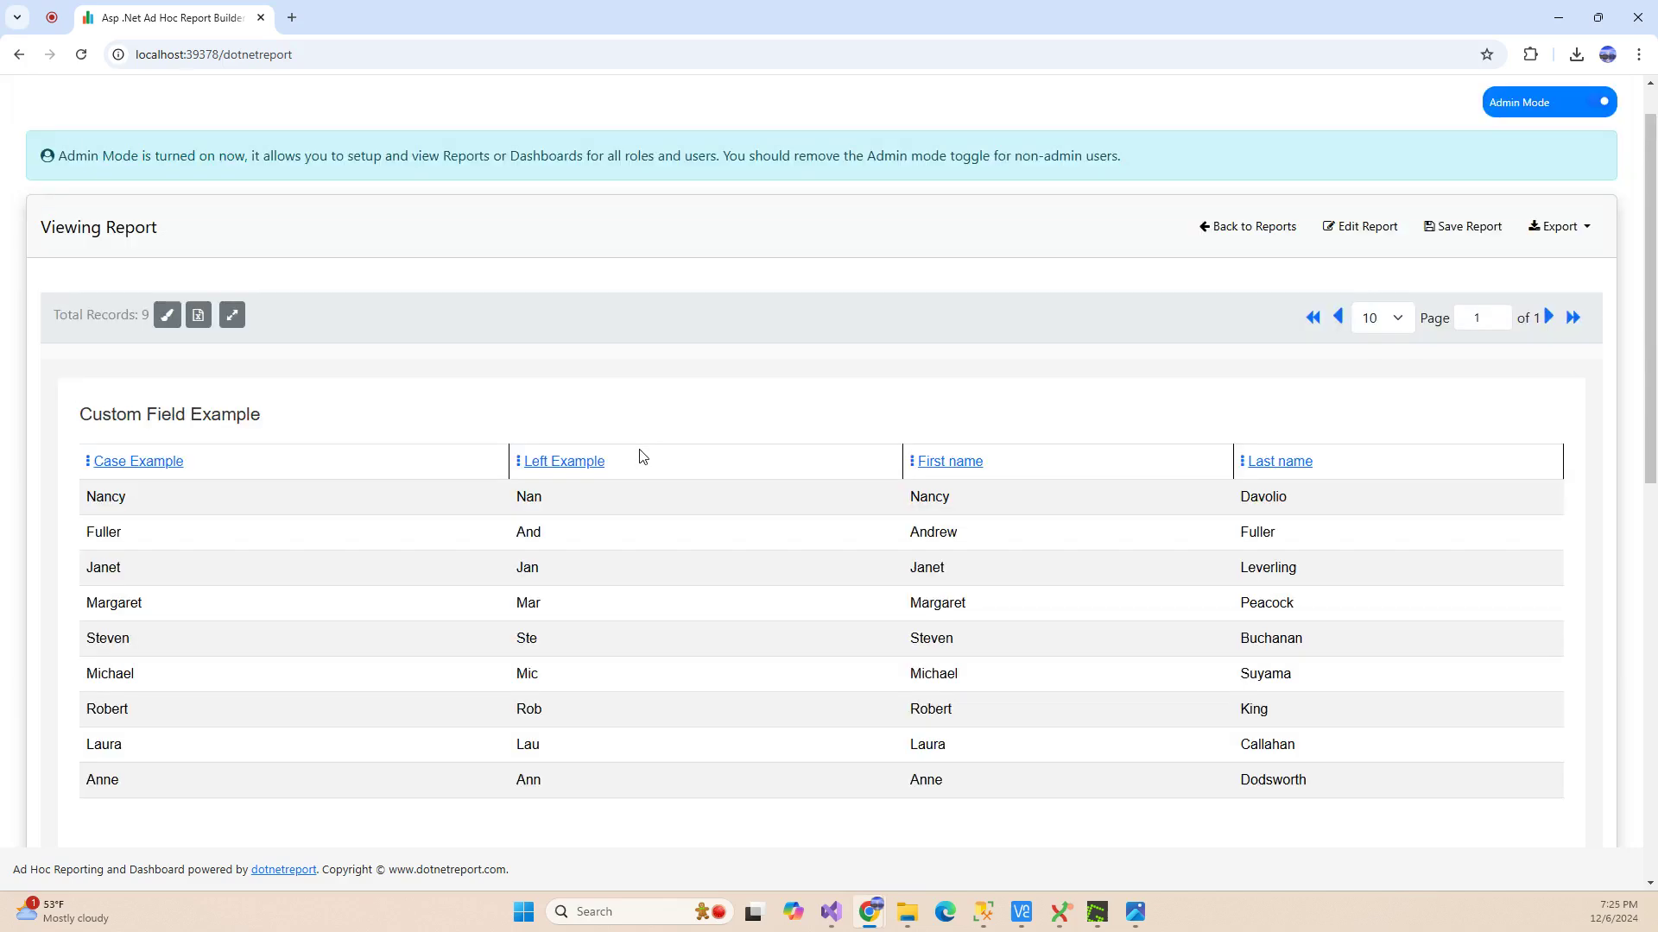
pyautogui.scroll(1, 642, 457)
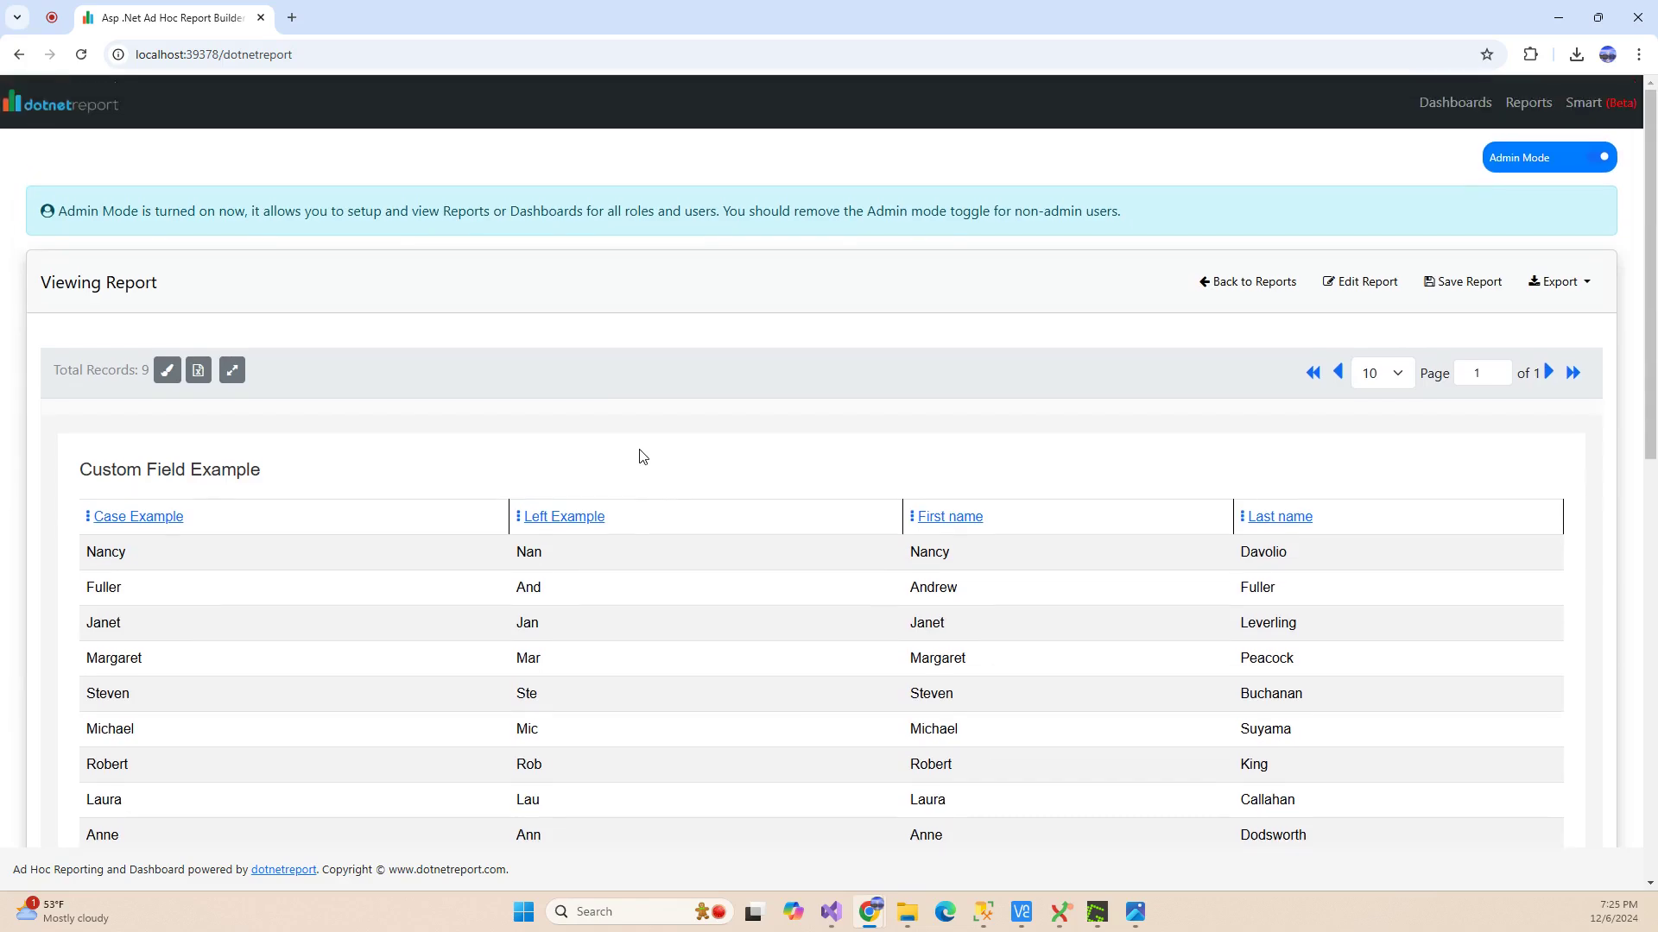